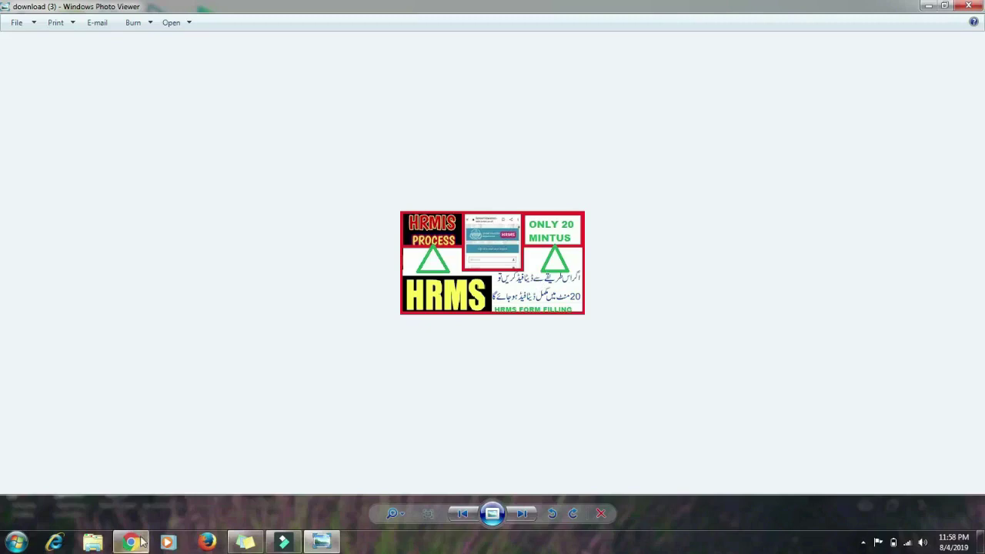
Switch from the Photo Viewer image to the Google homepage in Chrome
click(132, 542)
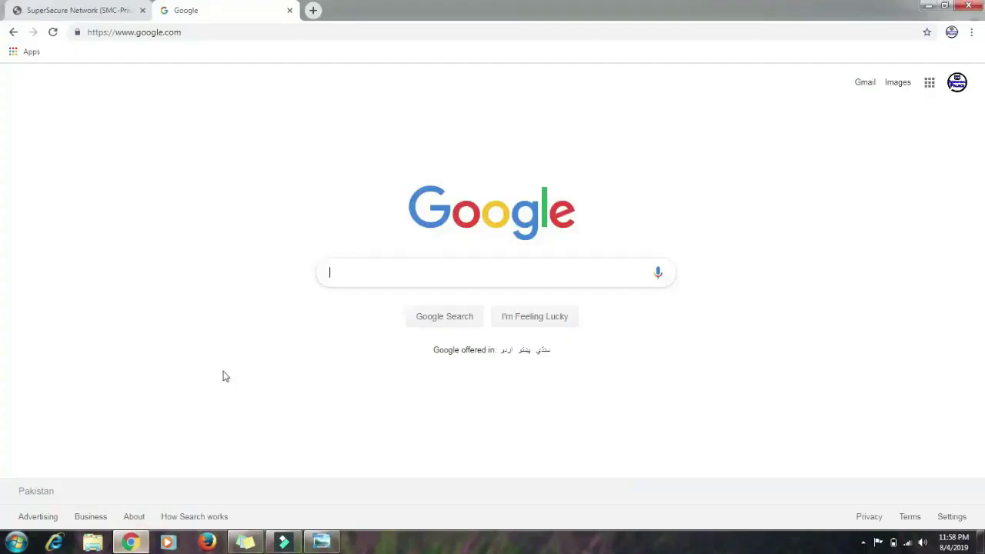
Search Google for 'sedhr punjab gov pk' and open the 'School Education Department | Login' result
click(410, 266)
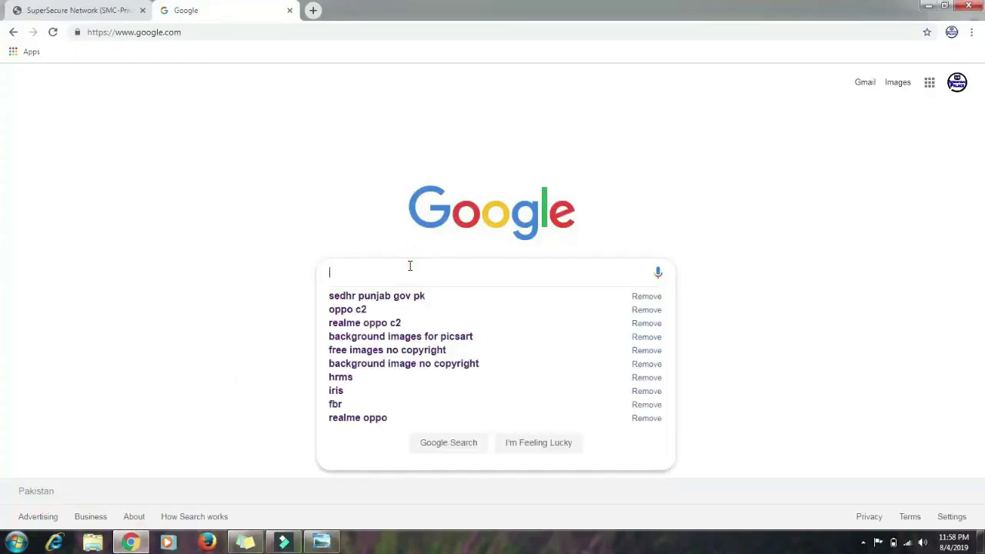
text(SED)
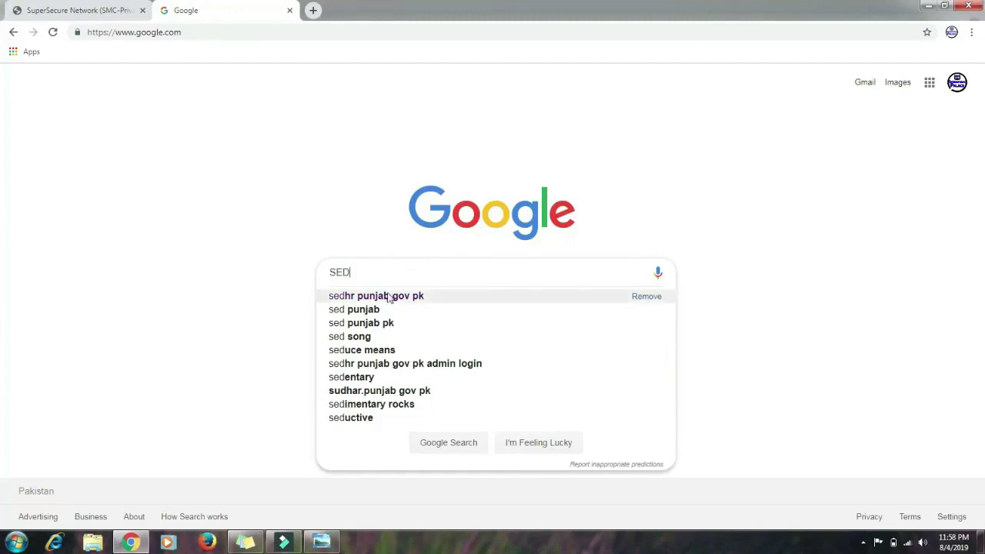
click(387, 302)
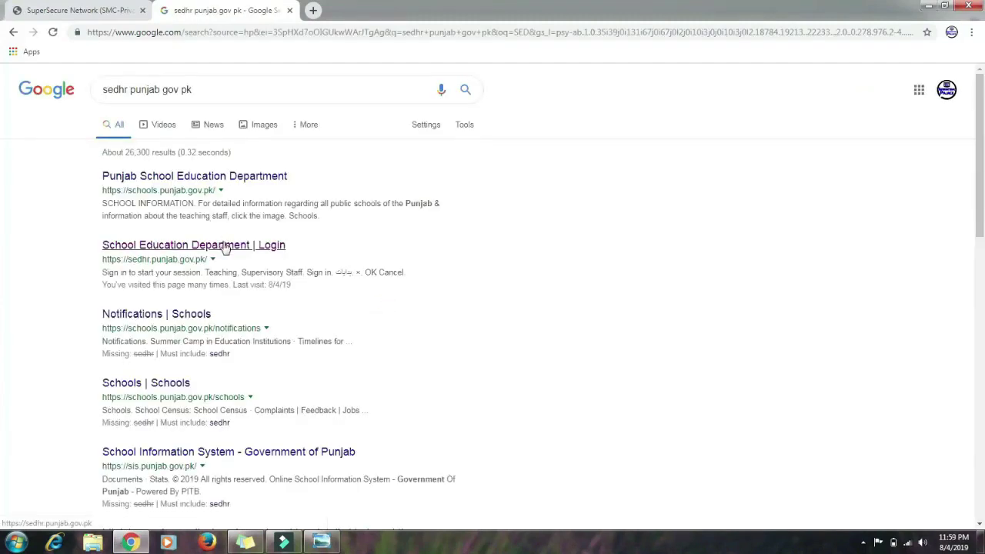
click(224, 246)
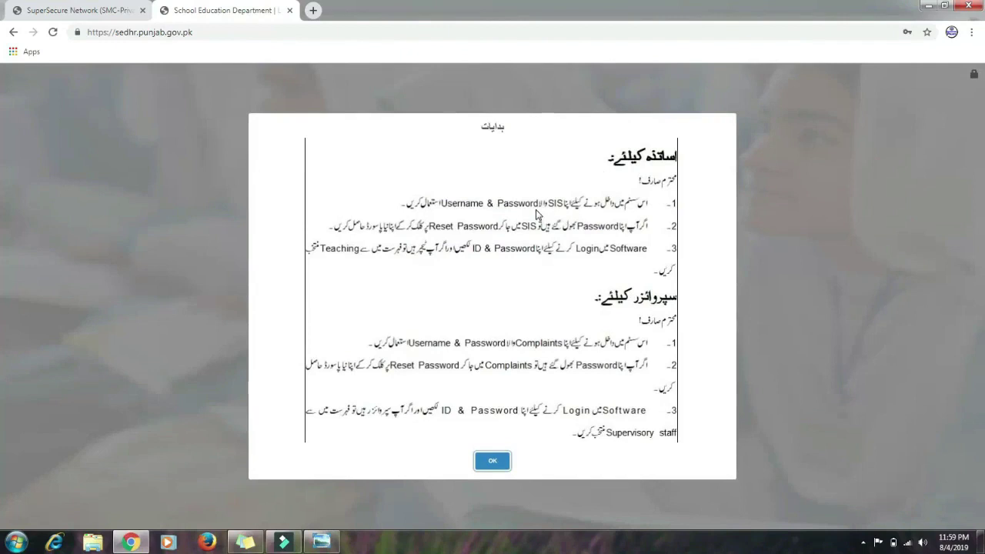
Dismiss the instructions notice and sign in as Teaching staff with the filled credentials
click(491, 462)
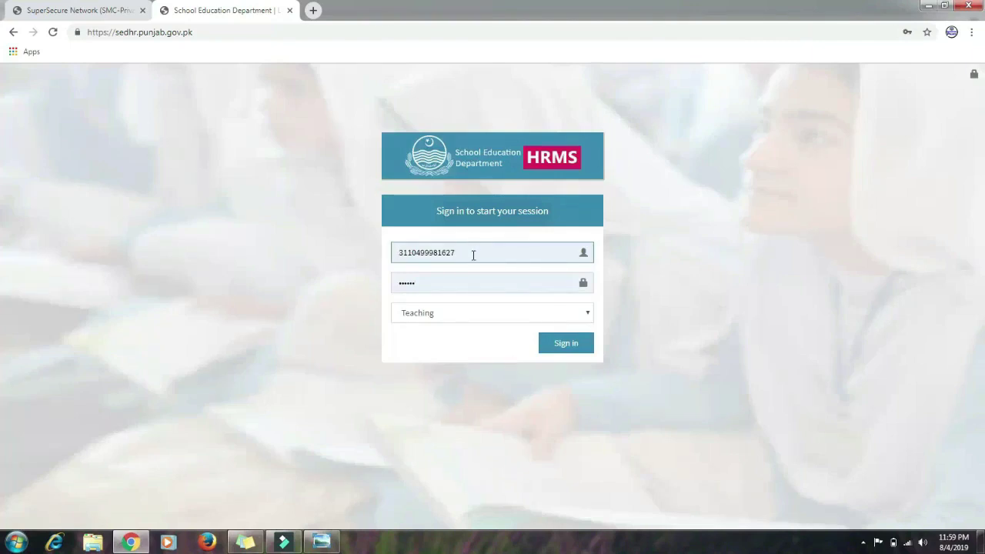
click(565, 347)
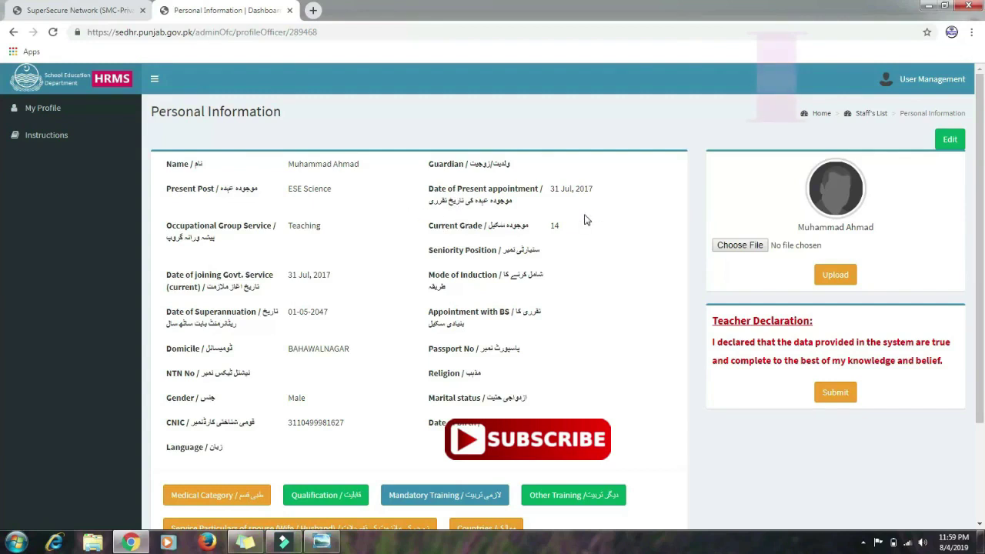
click(953, 140)
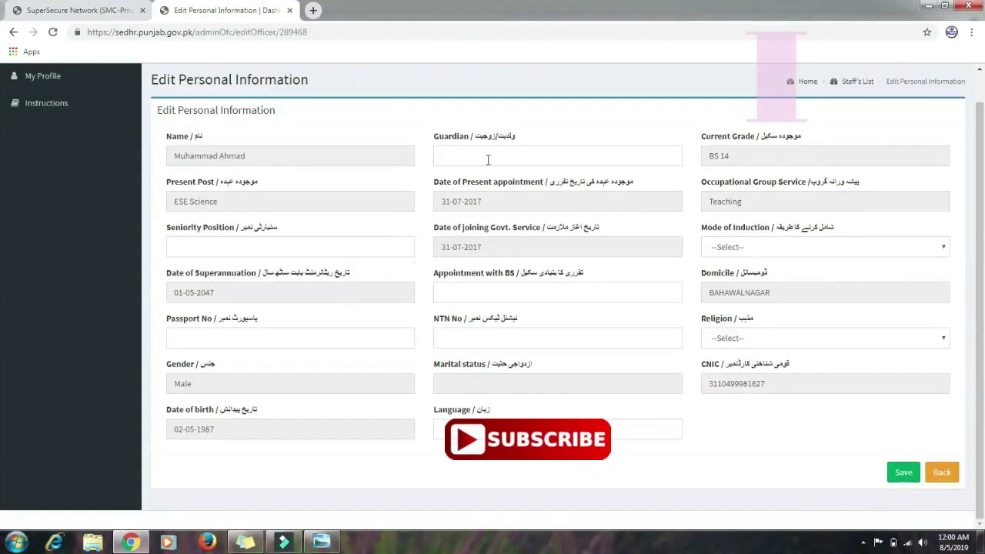
click(451, 152)
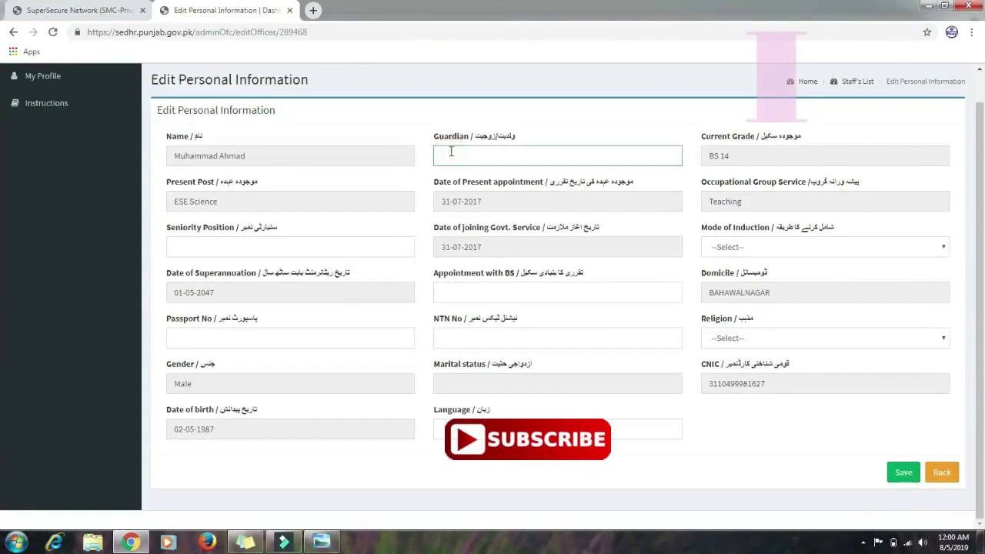
text(A)
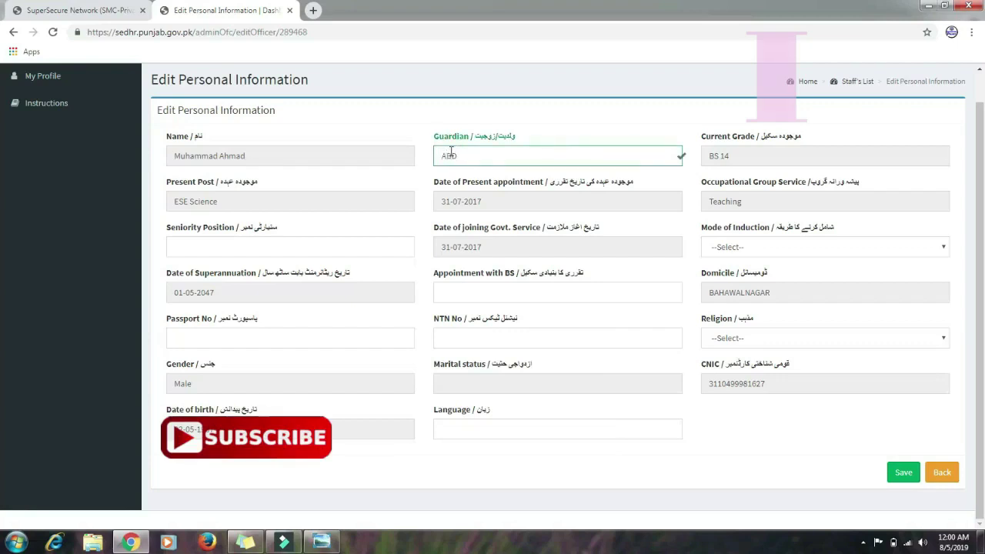
key(BackSpace)
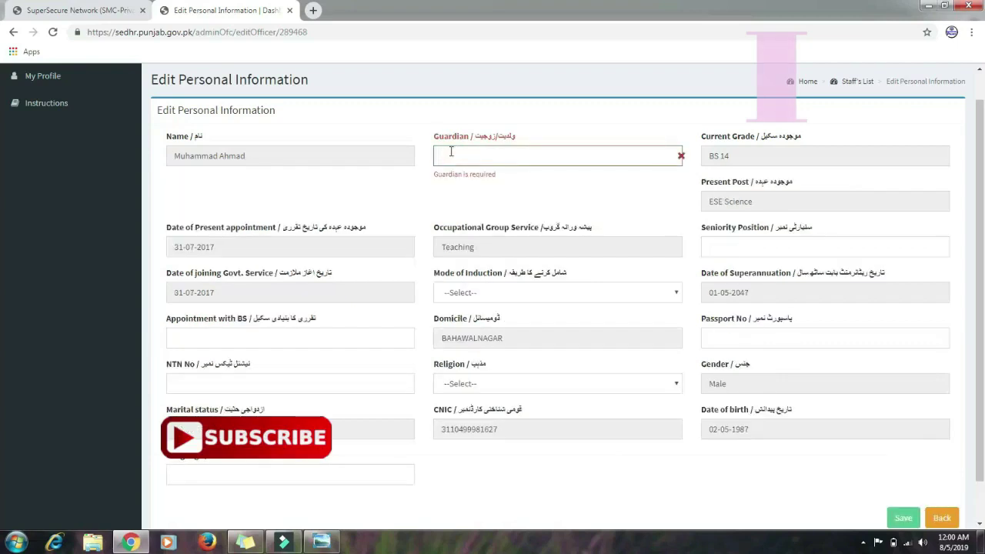
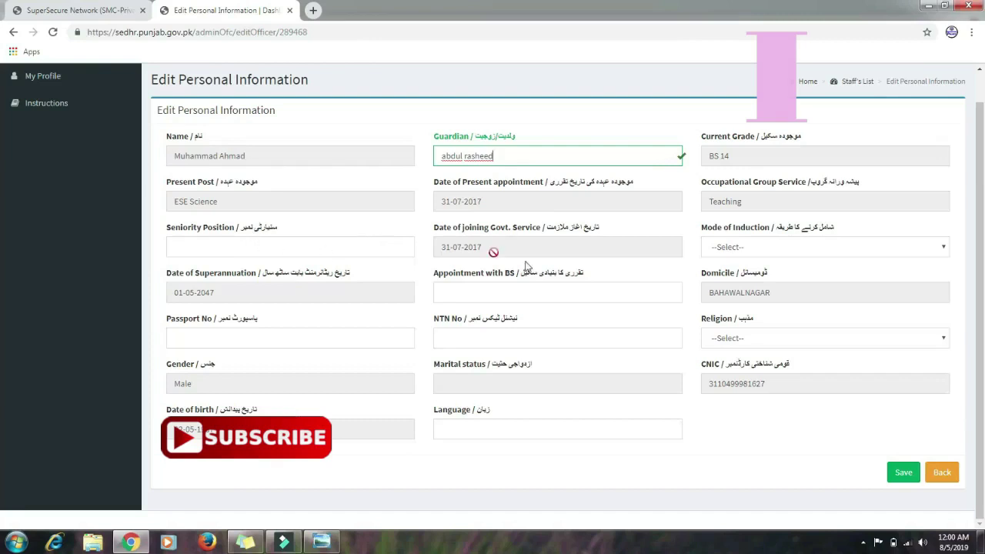
click(750, 251)
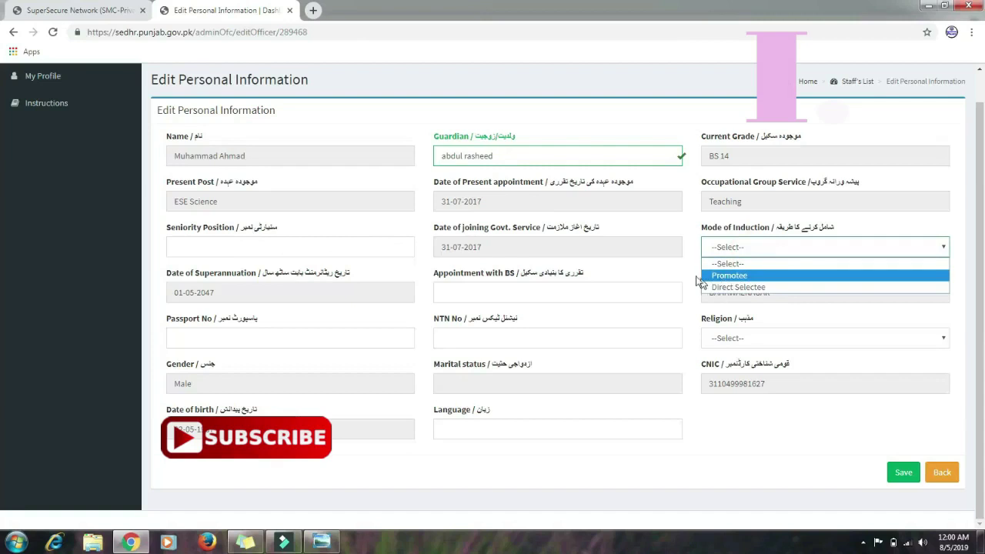
click(691, 274)
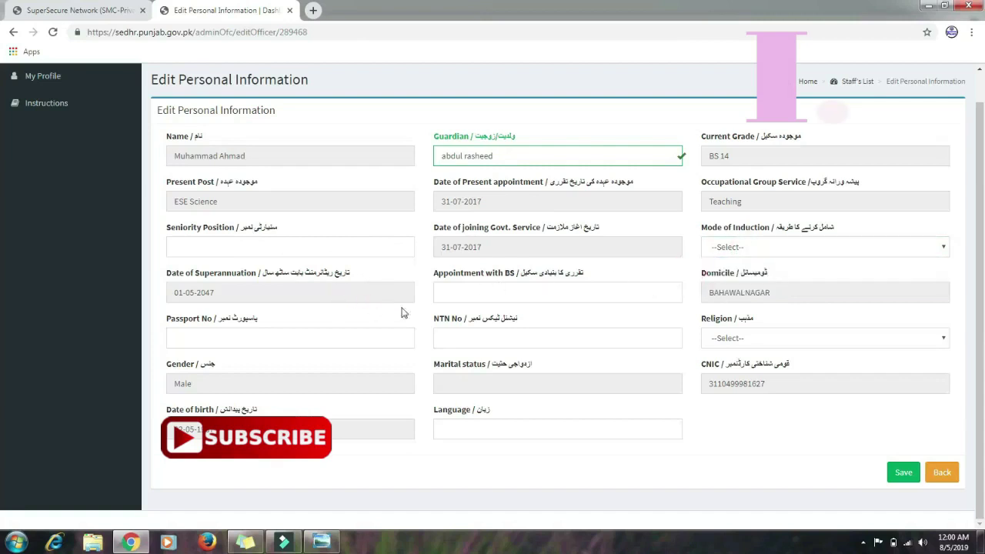
click(541, 294)
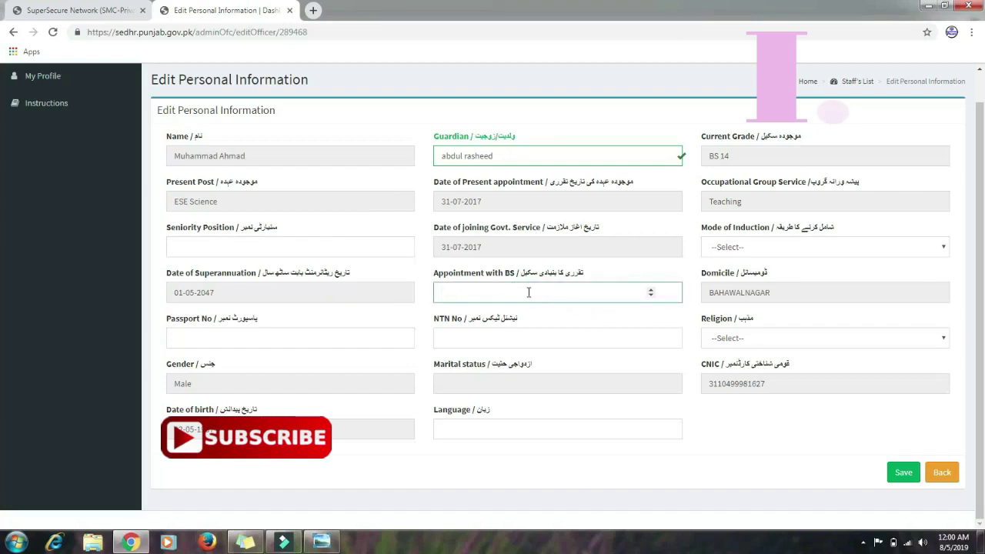
click(651, 296)
click(590, 300)
key(BackSpace)
key(BackSpace)
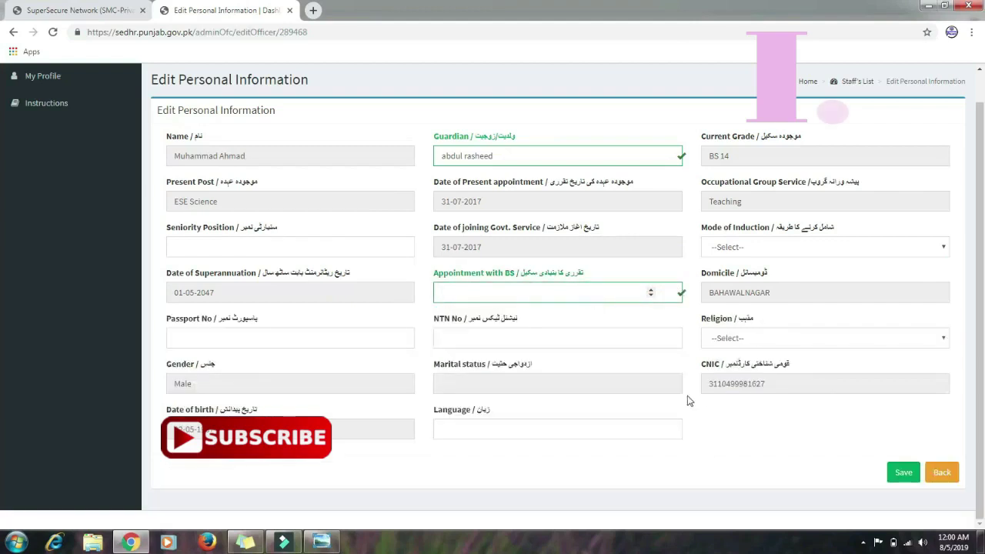
click(761, 343)
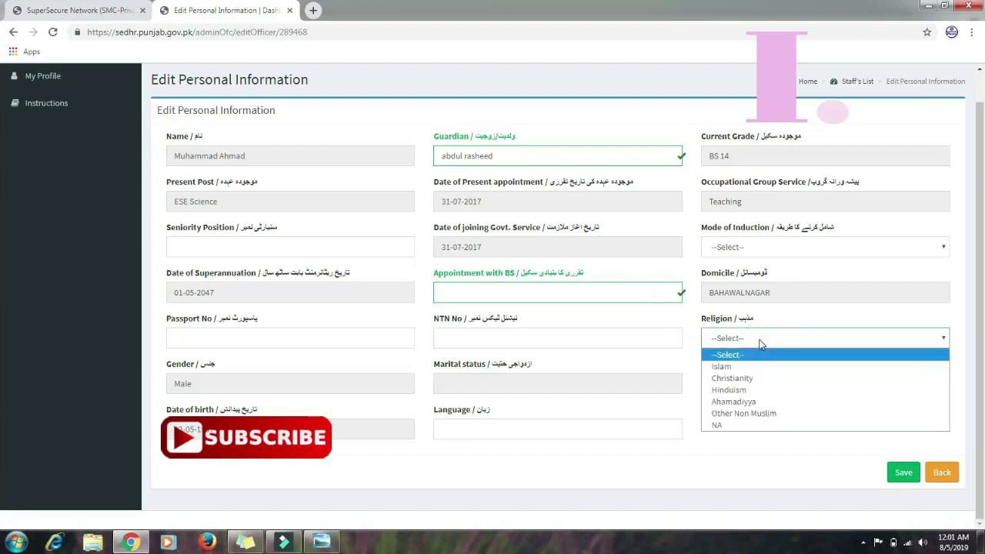
click(686, 453)
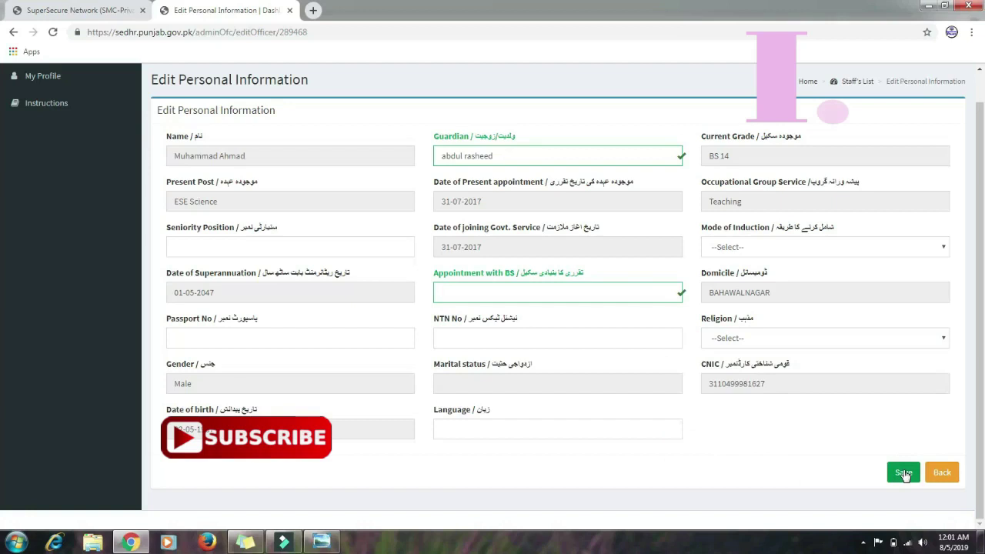
click(943, 474)
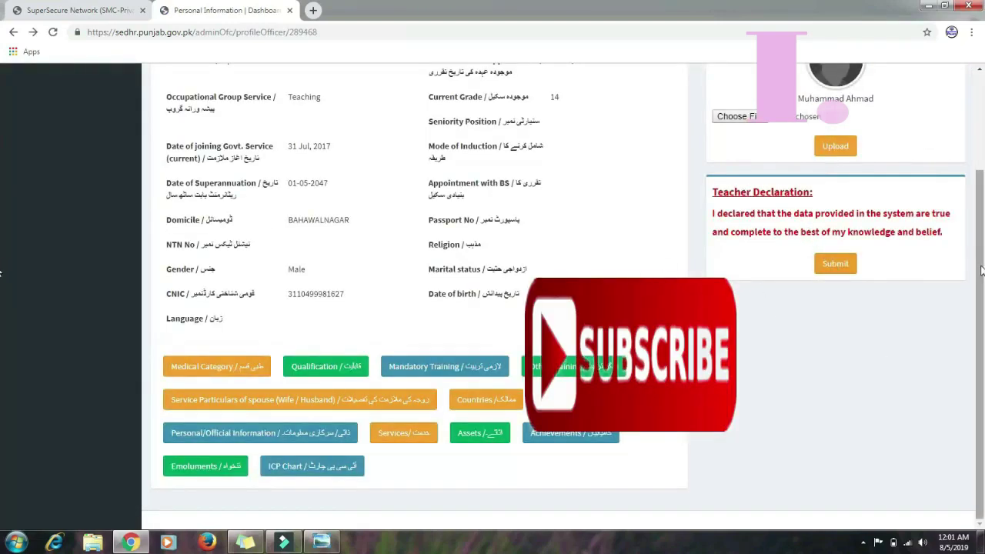
Open the teacher's Medical Category records and start a new medical category entry
scroll(981, 265, up, 2)
scroll(979, 223, down, 1)
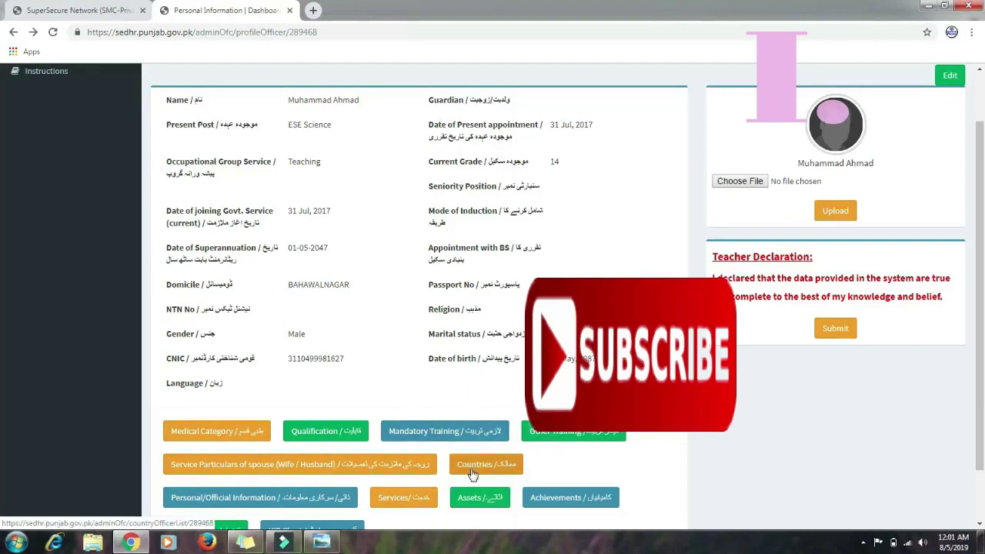
click(206, 433)
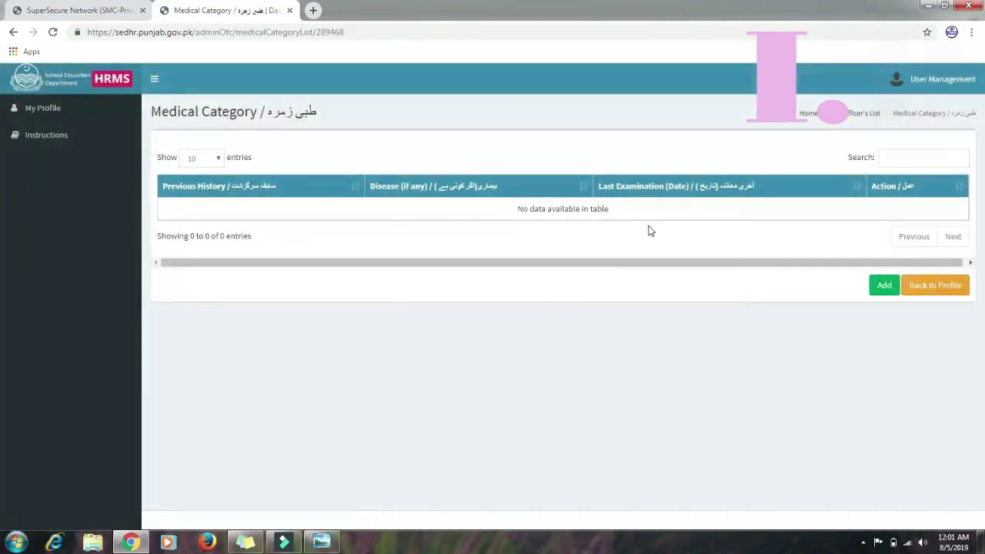
click(885, 294)
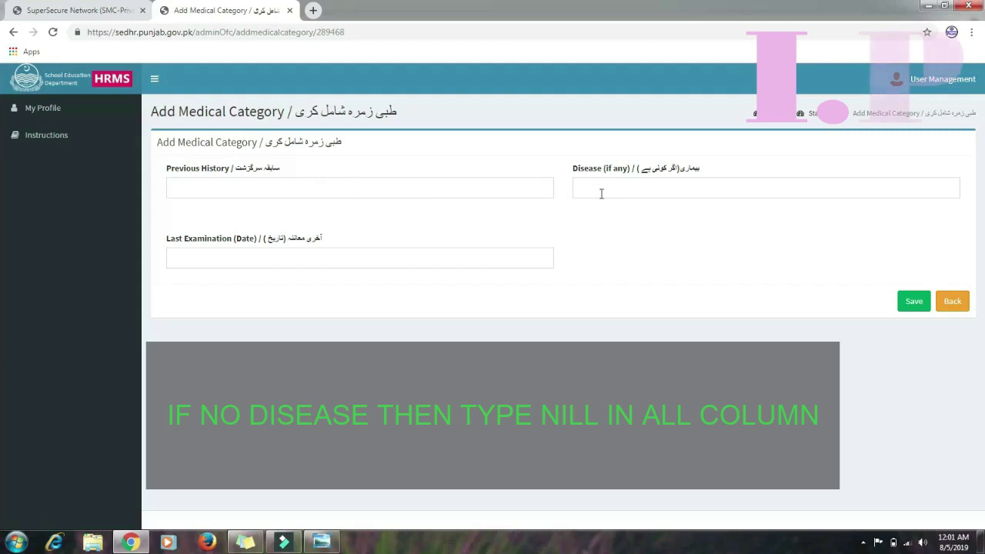
Leave the medical history and examination date blank, then return through the list to the profile
click(338, 191)
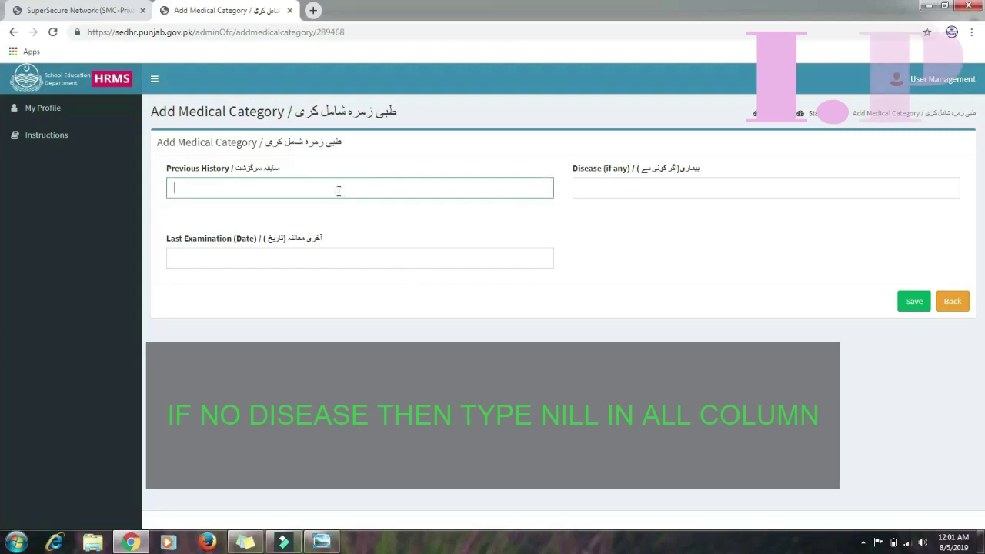
click(585, 186)
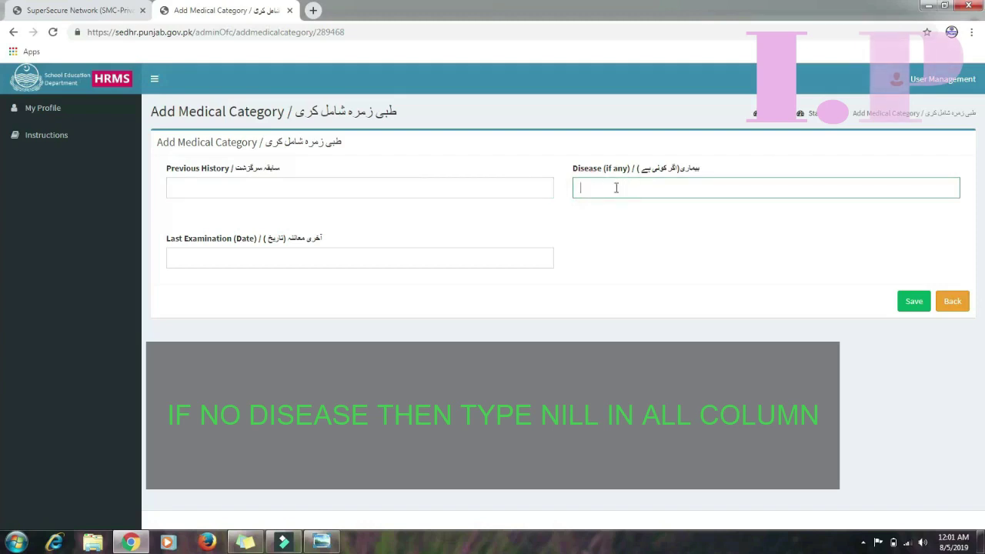
click(415, 260)
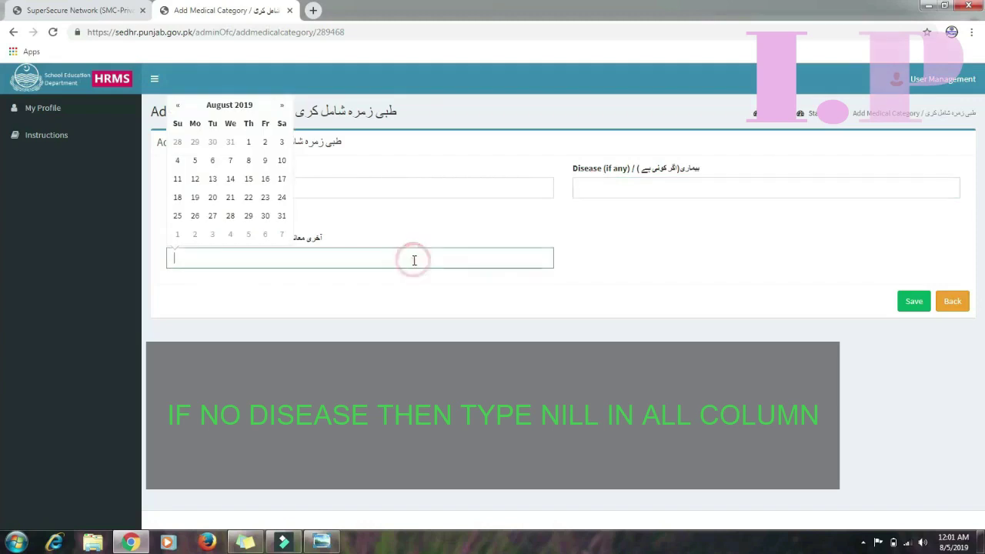
click(375, 294)
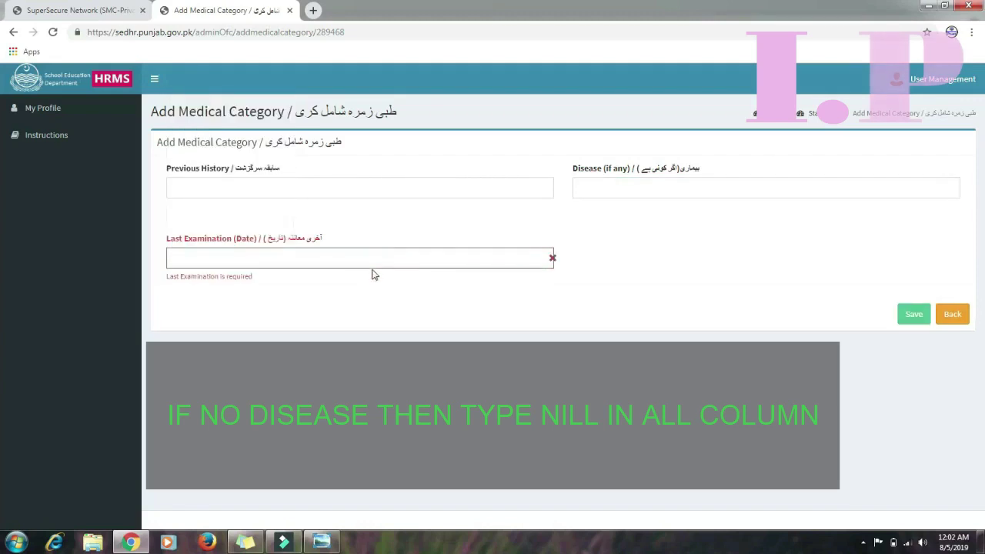
click(383, 259)
click(392, 254)
click(459, 302)
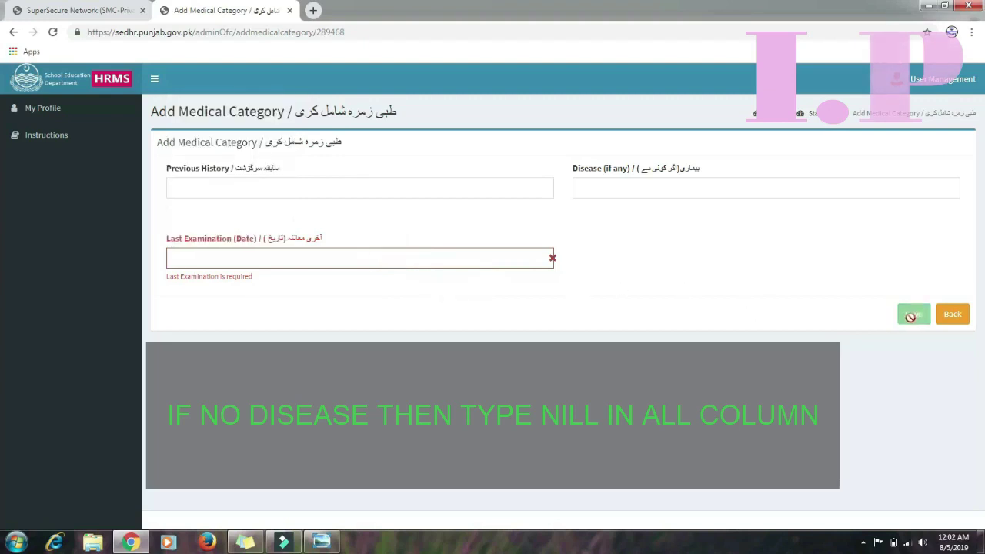
click(955, 314)
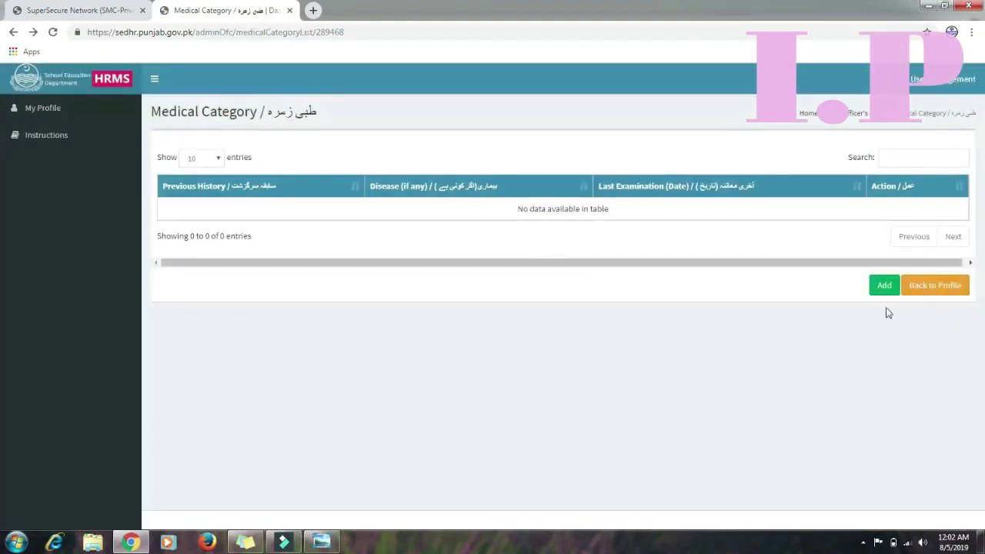
click(930, 294)
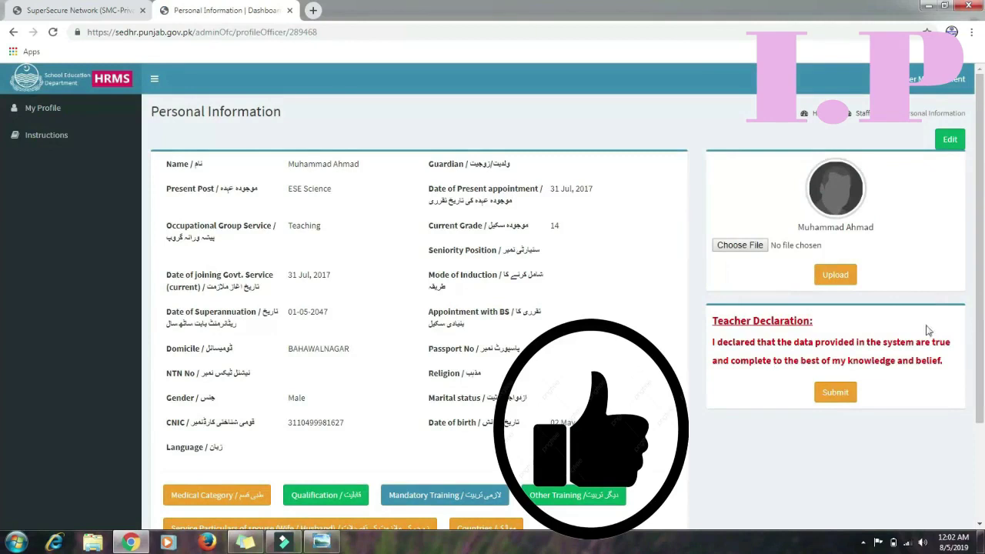
Add an Academic MATRIC qualification from BISE LAHORE, save it, and return to the profile
drag(983, 260, 977, 329)
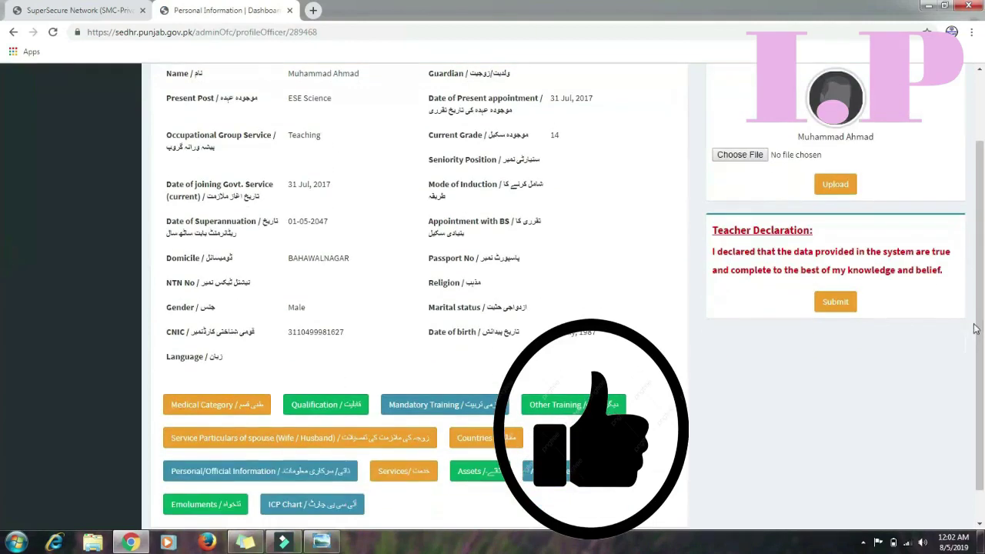
click(348, 405)
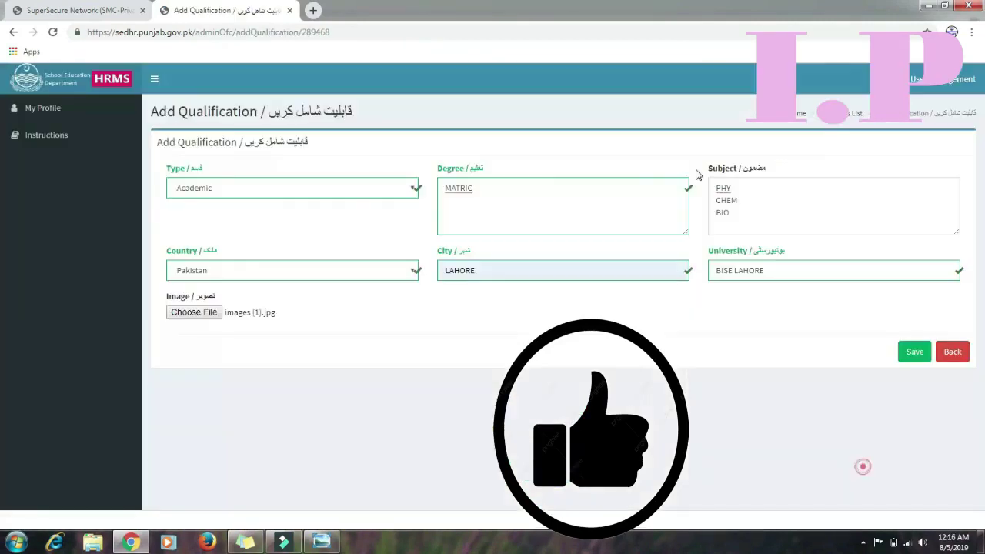
click(371, 188)
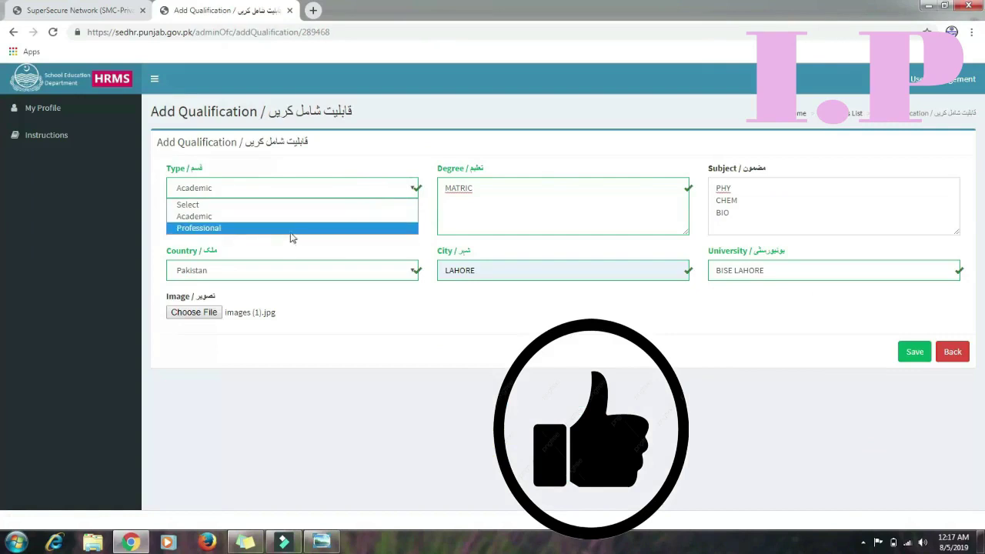
click(447, 204)
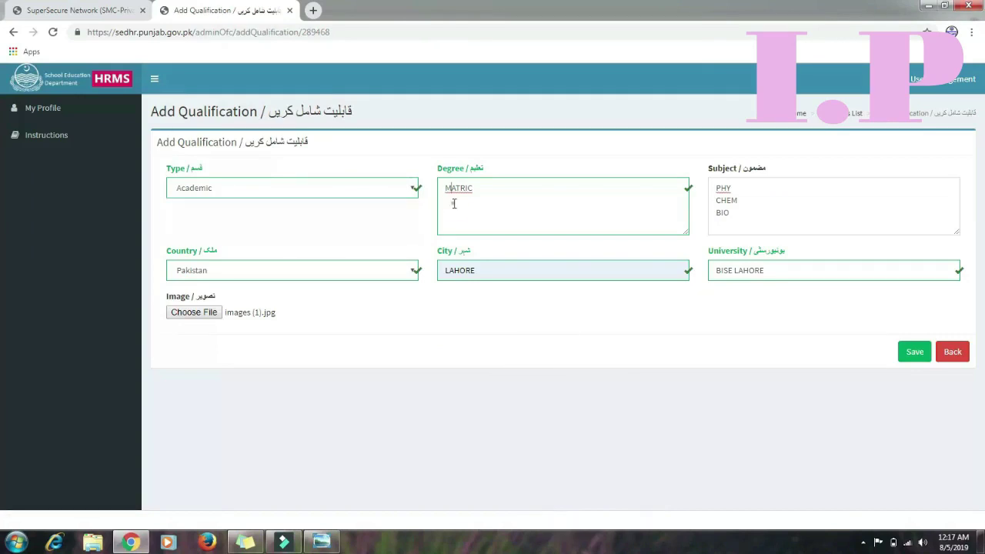
click(484, 189)
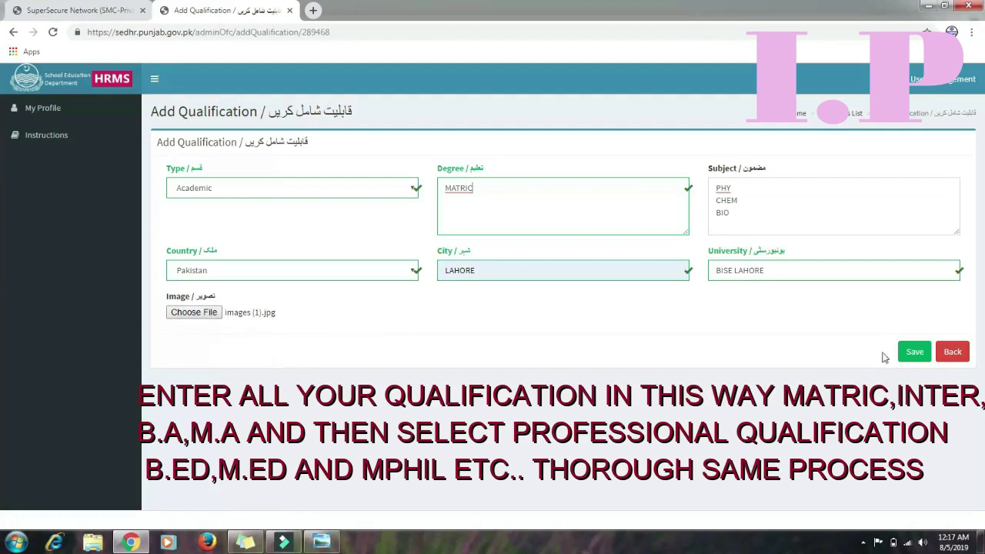
click(916, 358)
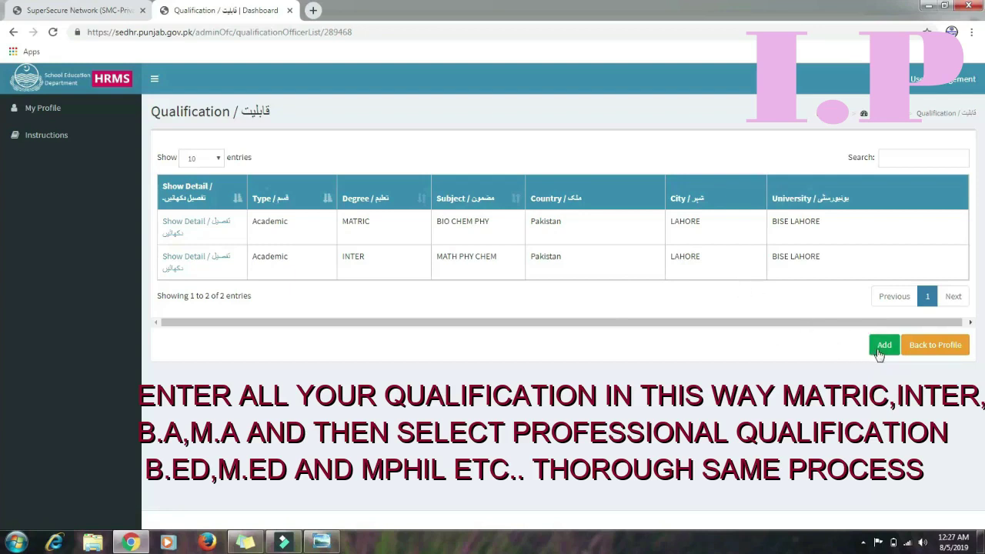
click(942, 351)
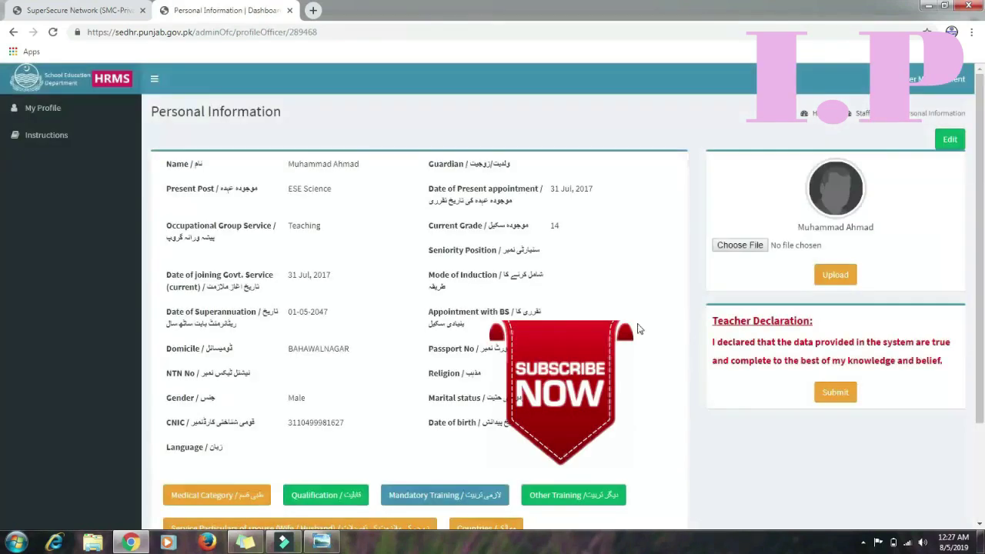
Start a new Mandatory Training entry with institution QAED and country Pakistan
click(445, 502)
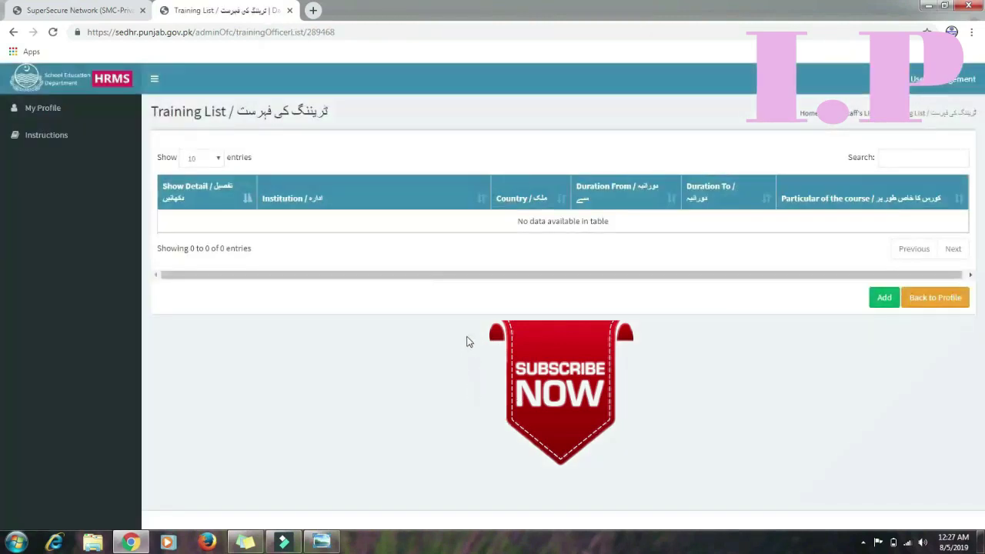
click(885, 298)
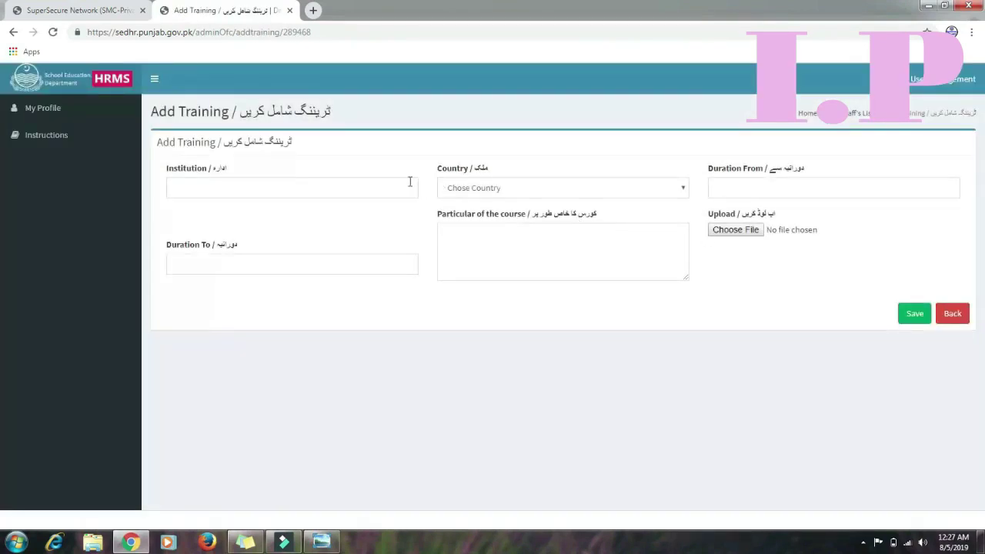
click(409, 182)
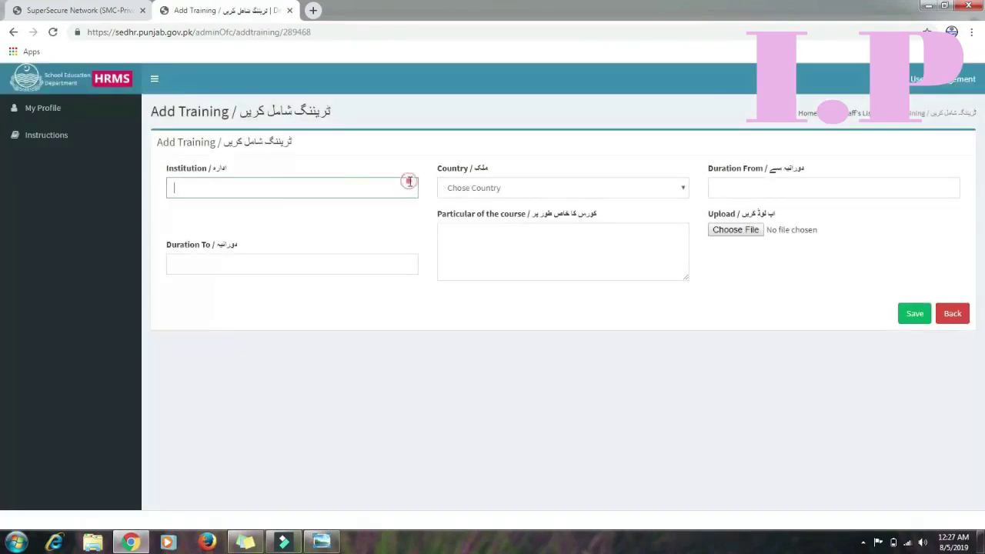
click(393, 185)
text(QAED)
click(497, 187)
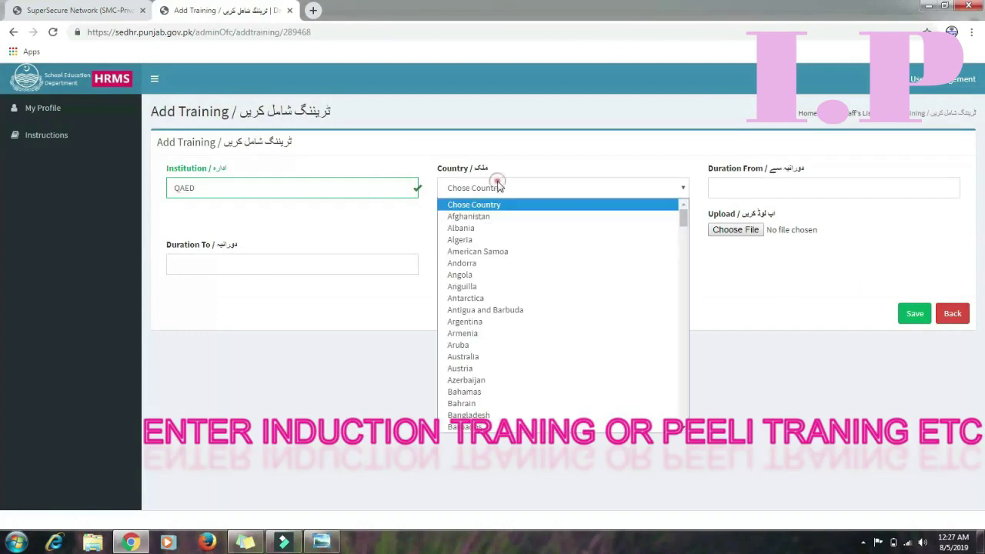
key(p)
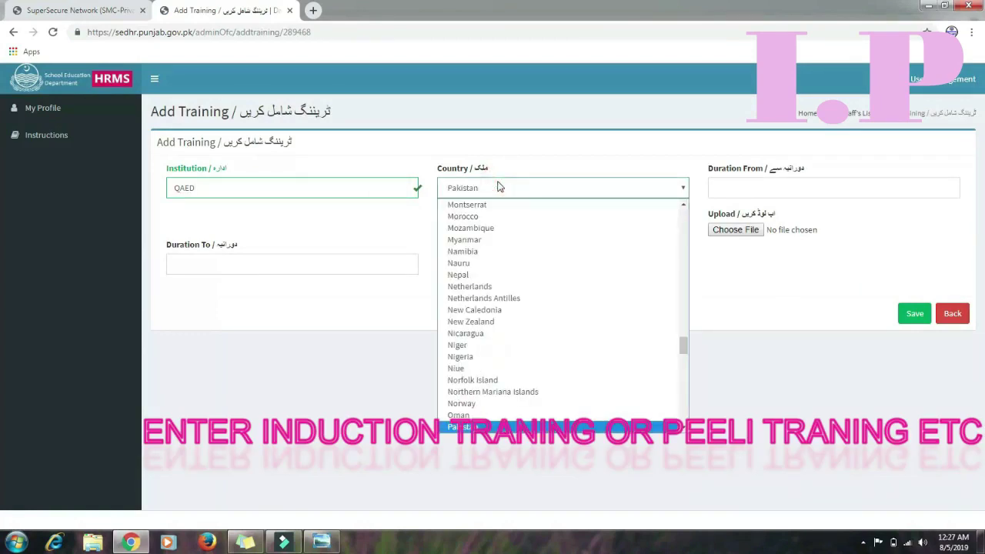
click(499, 430)
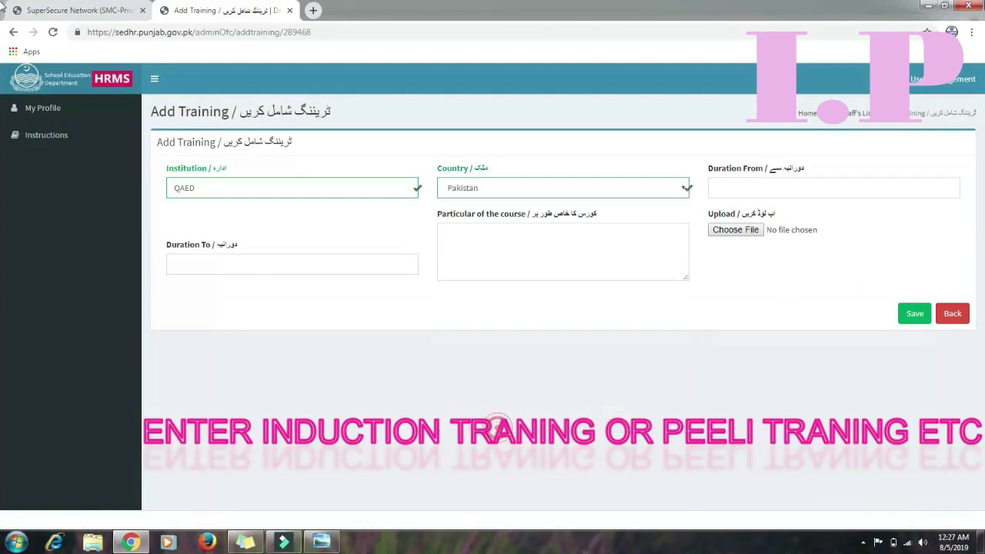
Try the duration date pickers and course particulars, then leave the form for the Training List
click(821, 187)
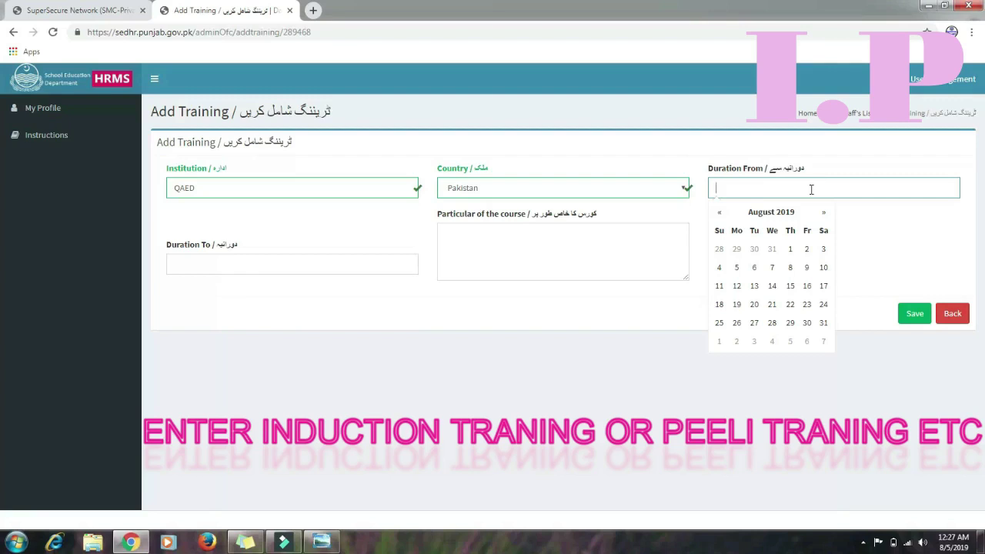
click(363, 269)
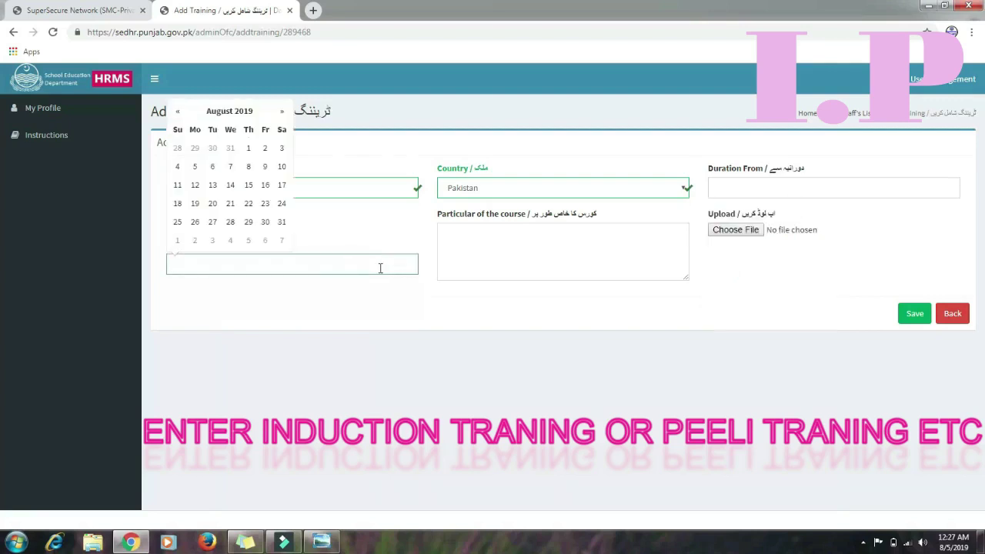
click(530, 249)
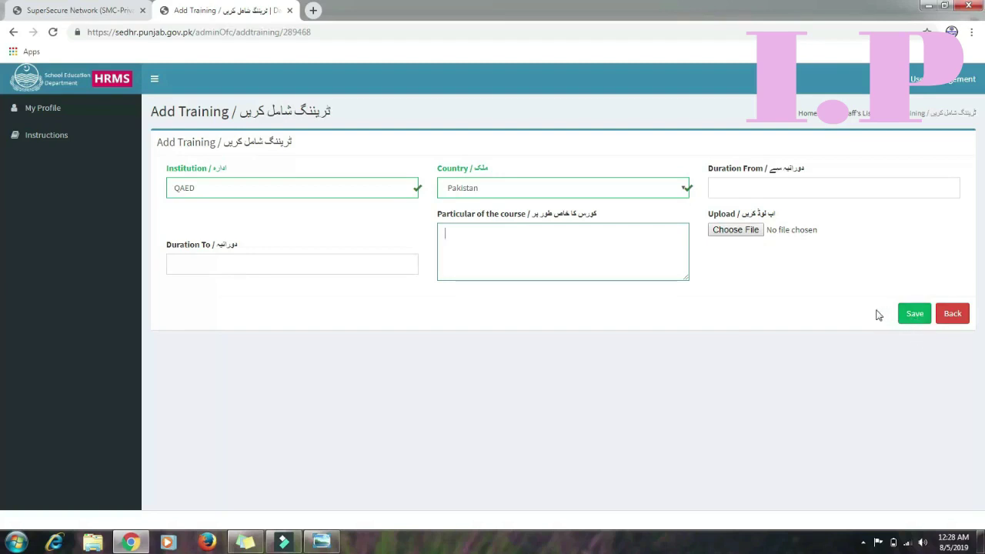
click(952, 314)
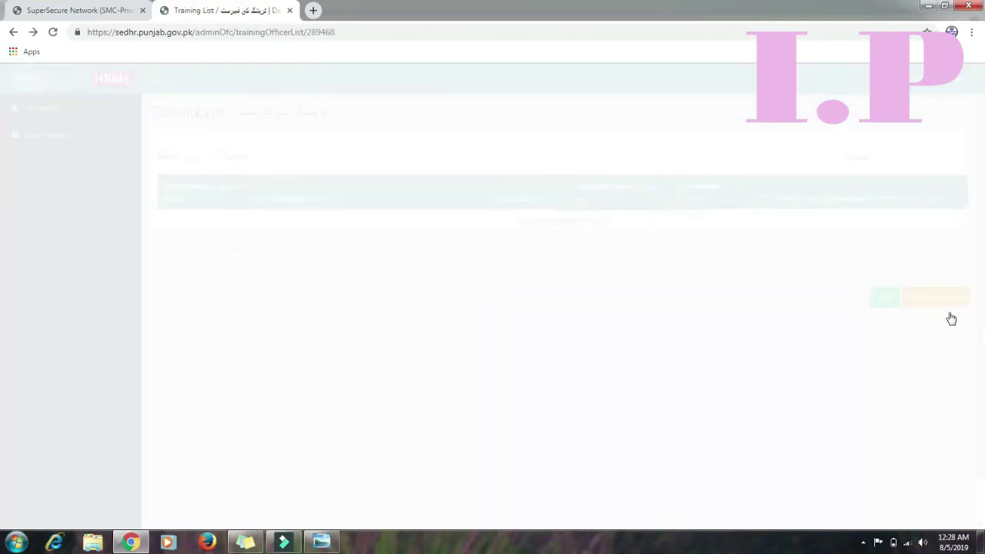
Return to the profile, open the empty Other Training list, and start a new entry
click(946, 311)
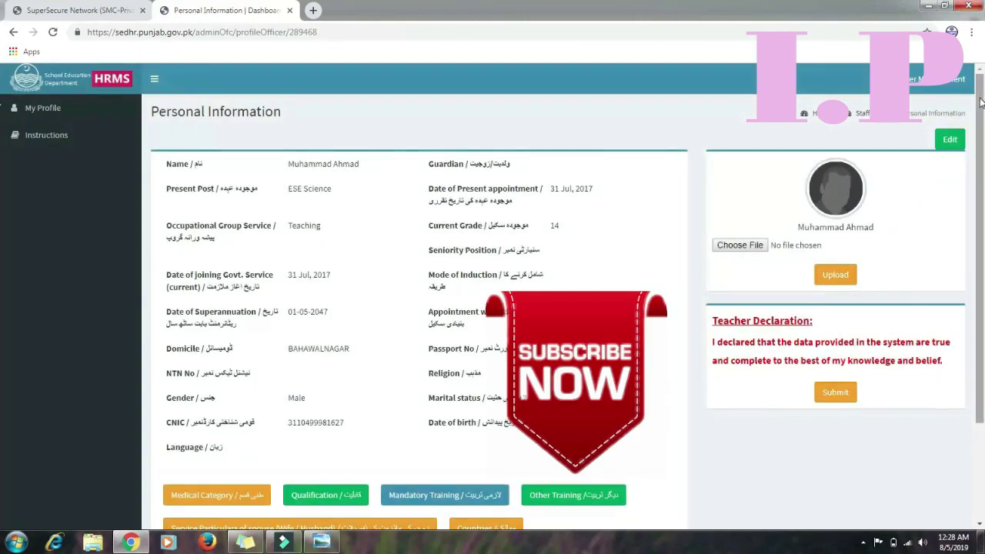
drag(980, 181, 979, 254)
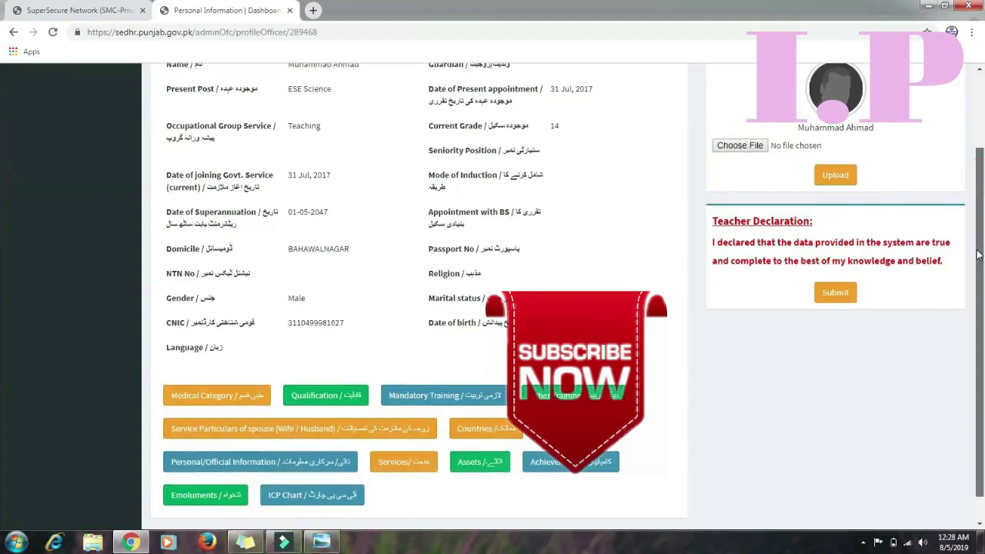
click(587, 387)
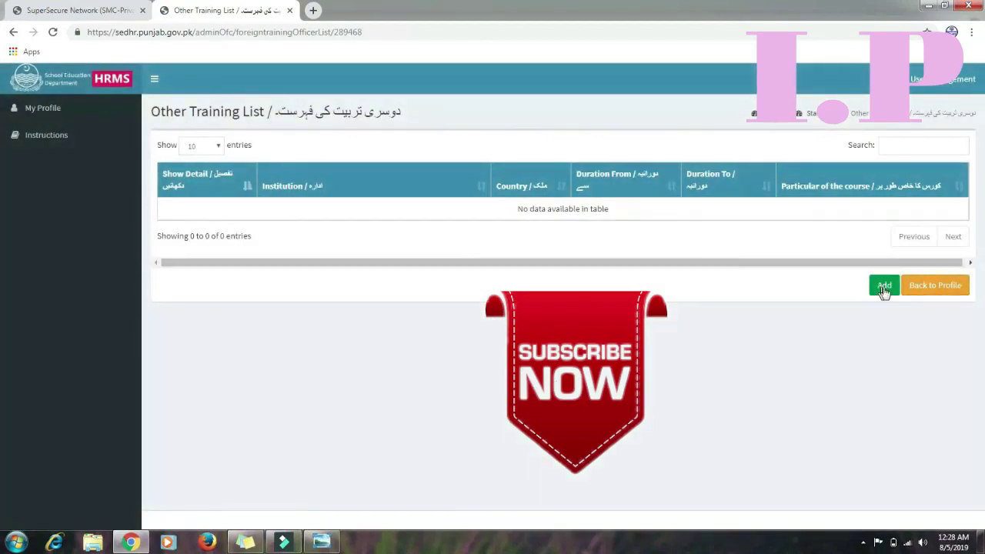
click(885, 287)
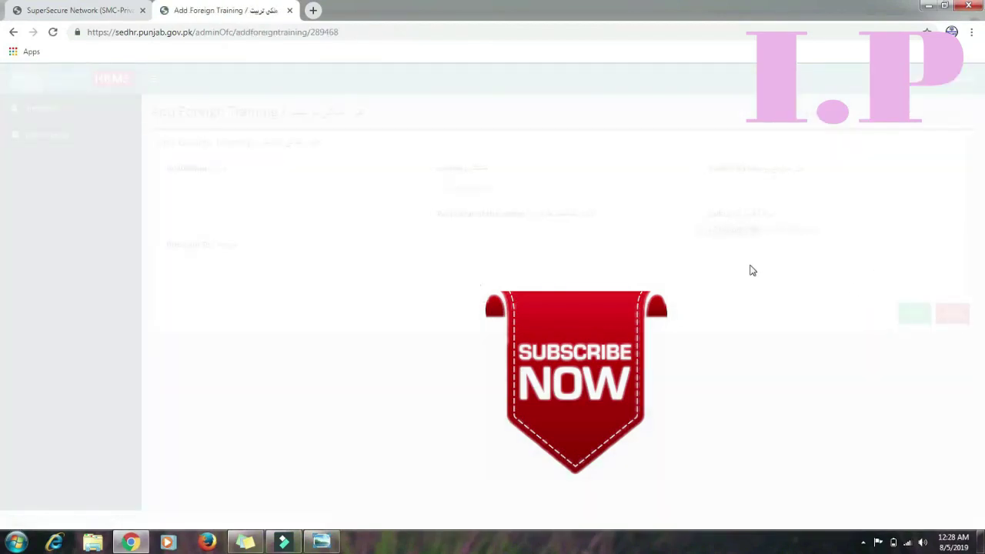
Step through the Add Foreign Training institution, country, date and course fields without entering anything, then go back
click(360, 197)
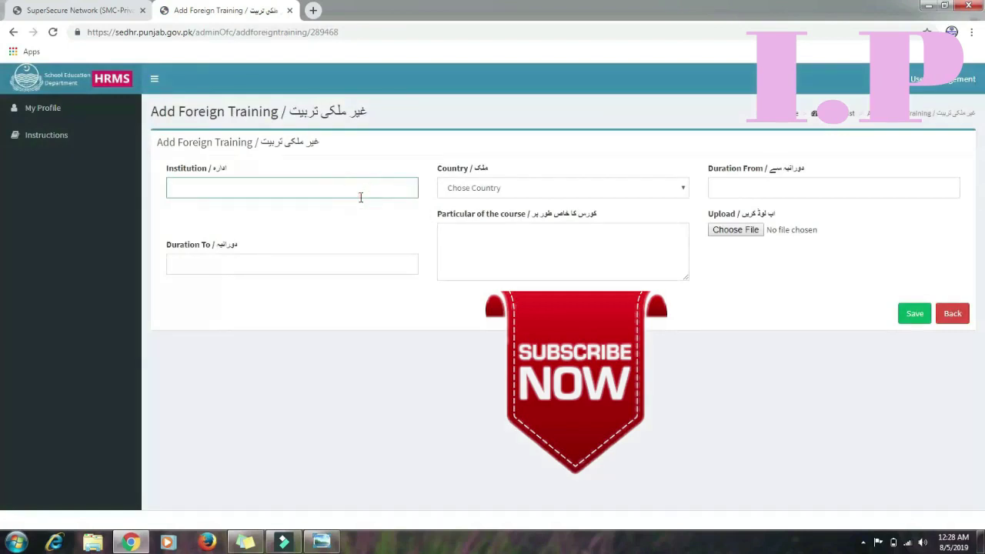
click(526, 188)
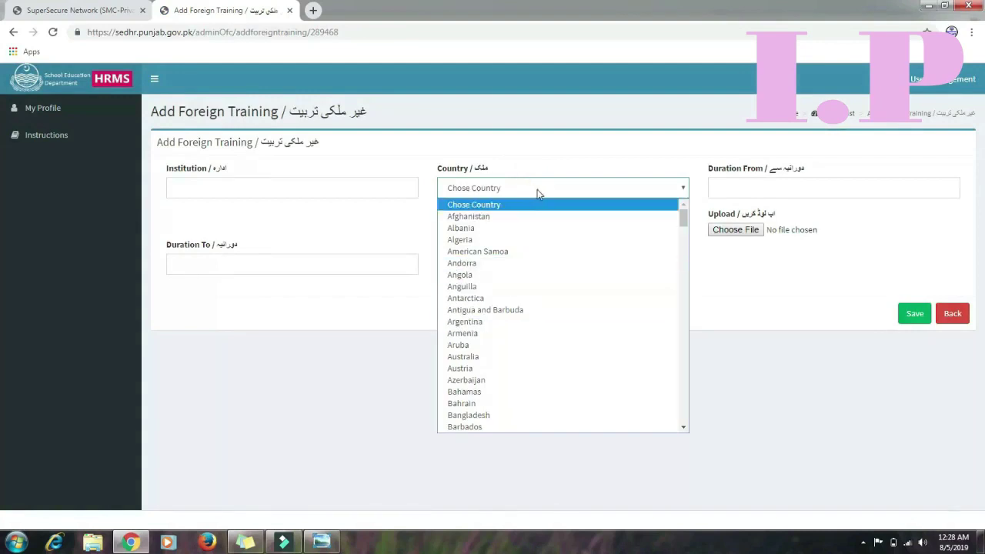
click(594, 166)
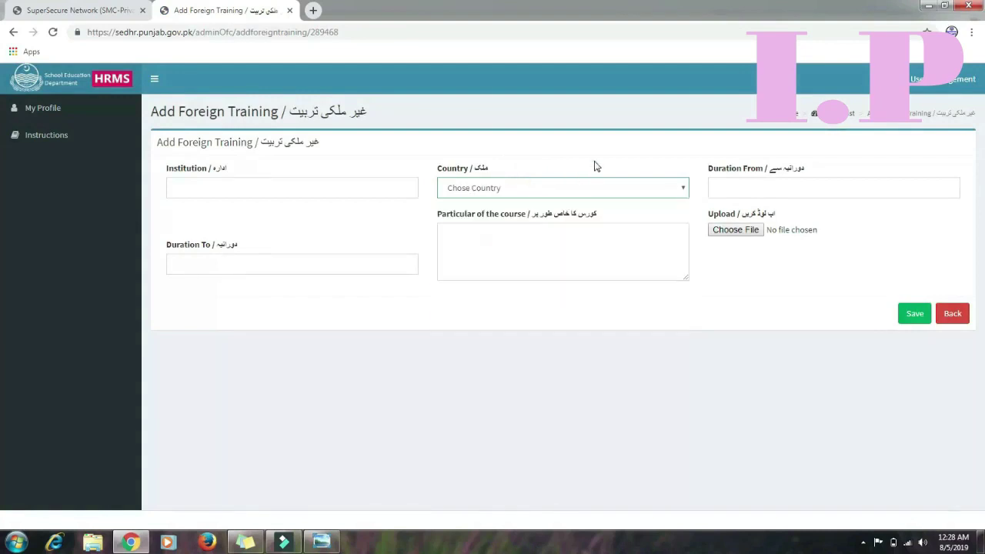
click(784, 190)
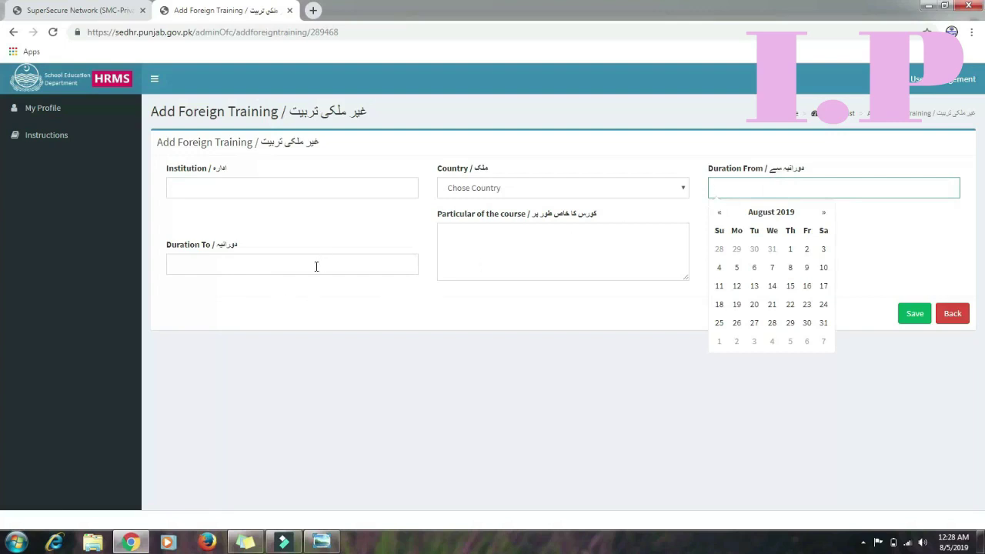
click(503, 245)
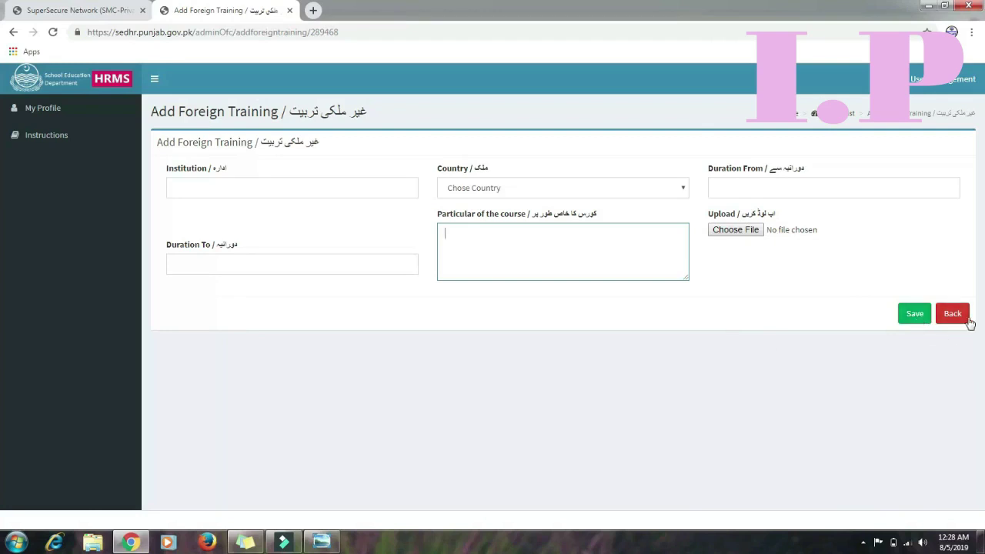
click(953, 315)
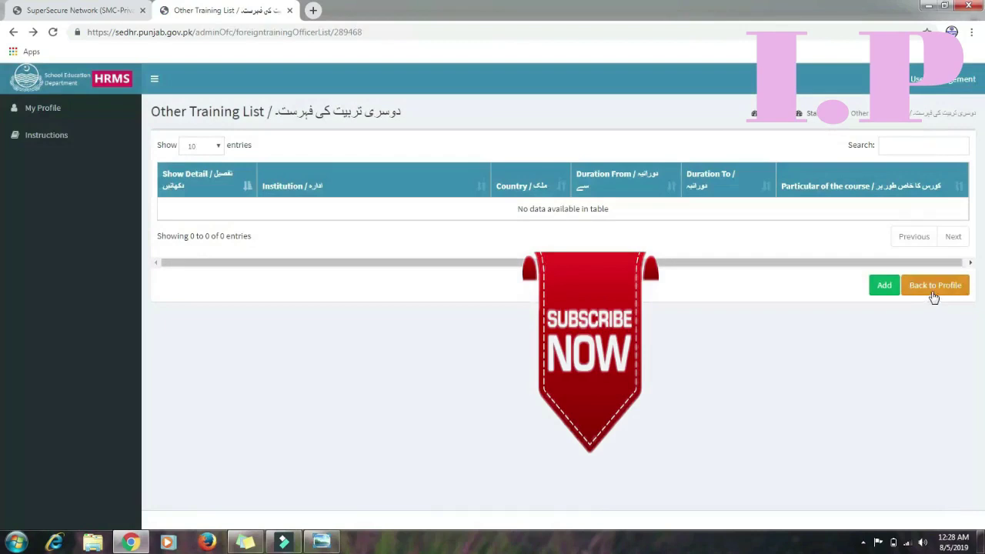
Return to the profile, open the Spouse (Wife / Husband) service particulars list, and add a record
click(934, 294)
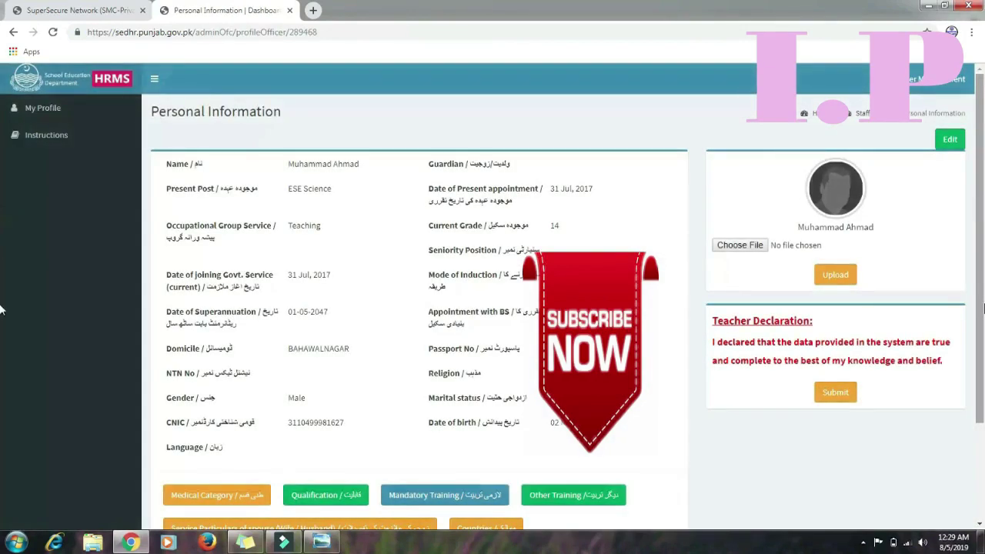
drag(976, 285, 976, 377)
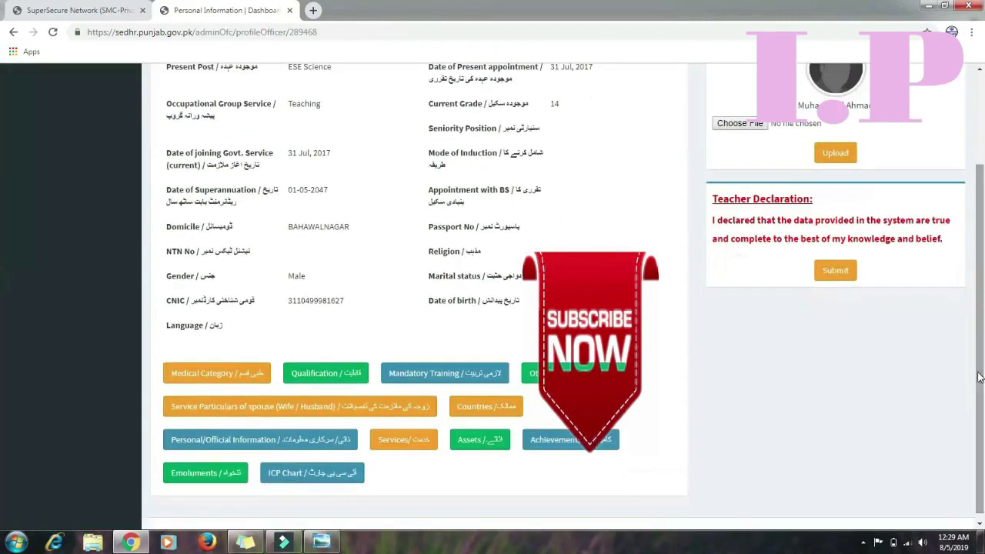
click(284, 413)
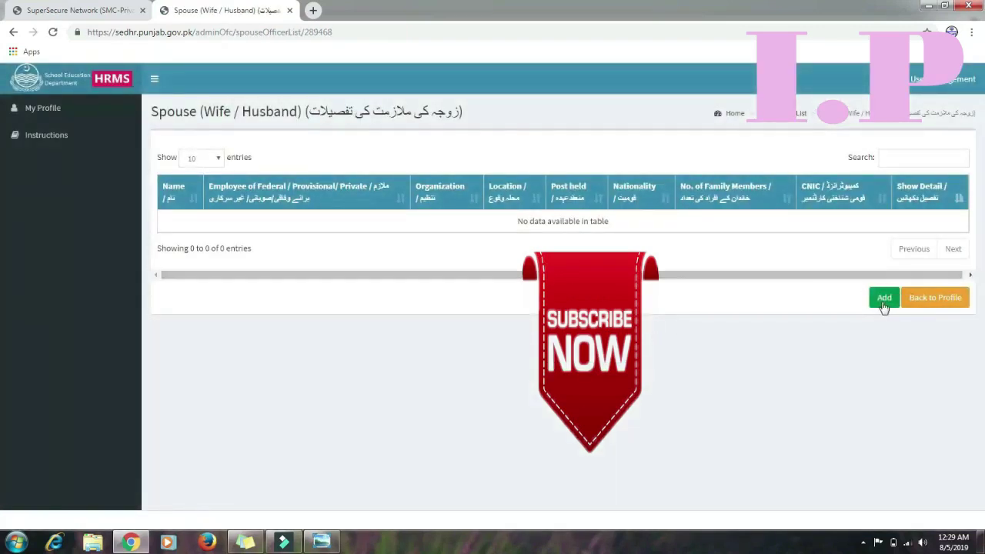
click(884, 304)
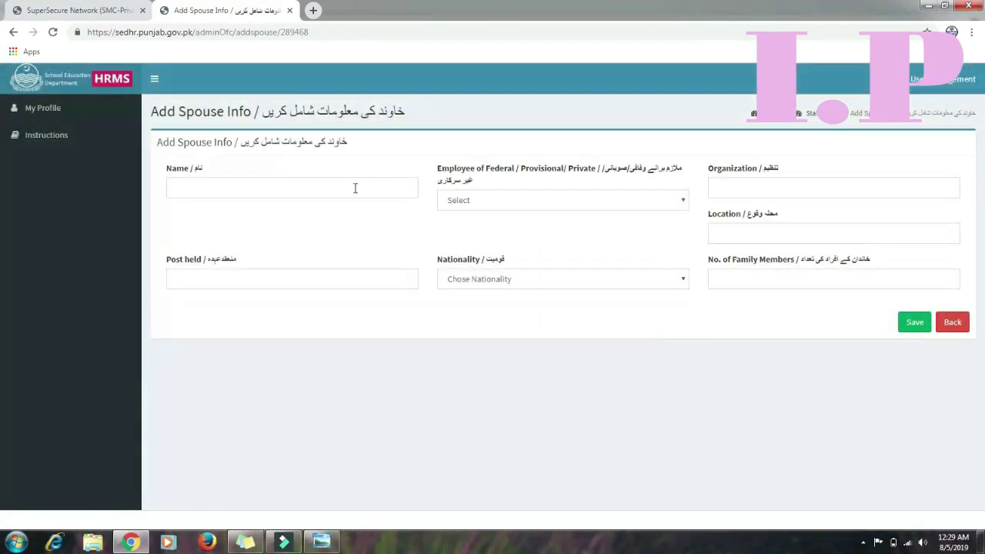
Leave the spouse name, employment, organization, post, nationality and family-member fields blank, then go back
click(332, 190)
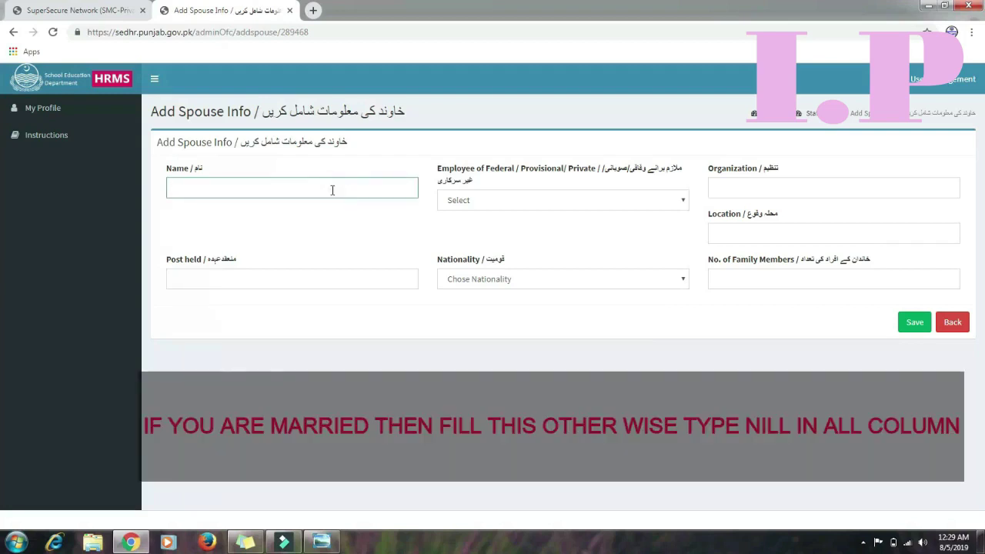
click(316, 190)
click(505, 202)
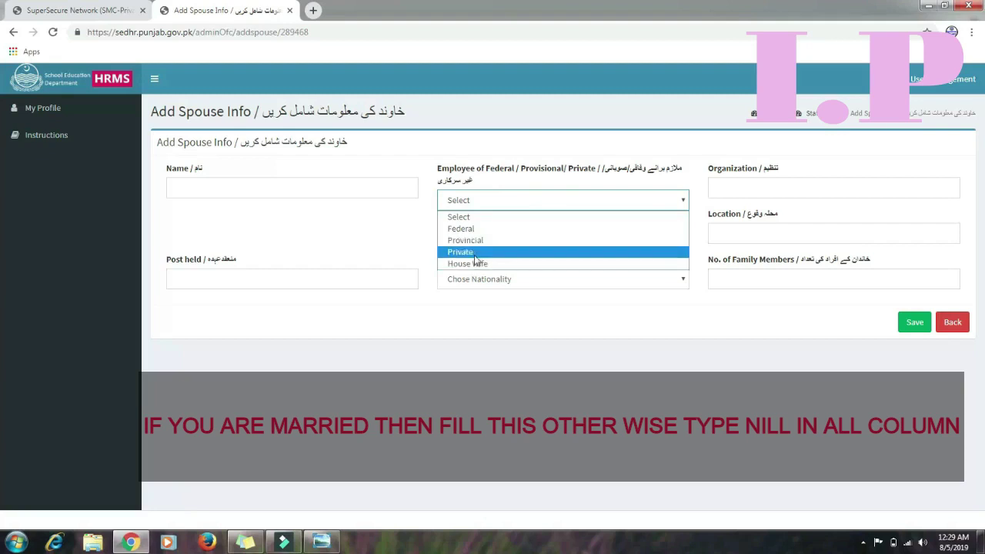
click(422, 246)
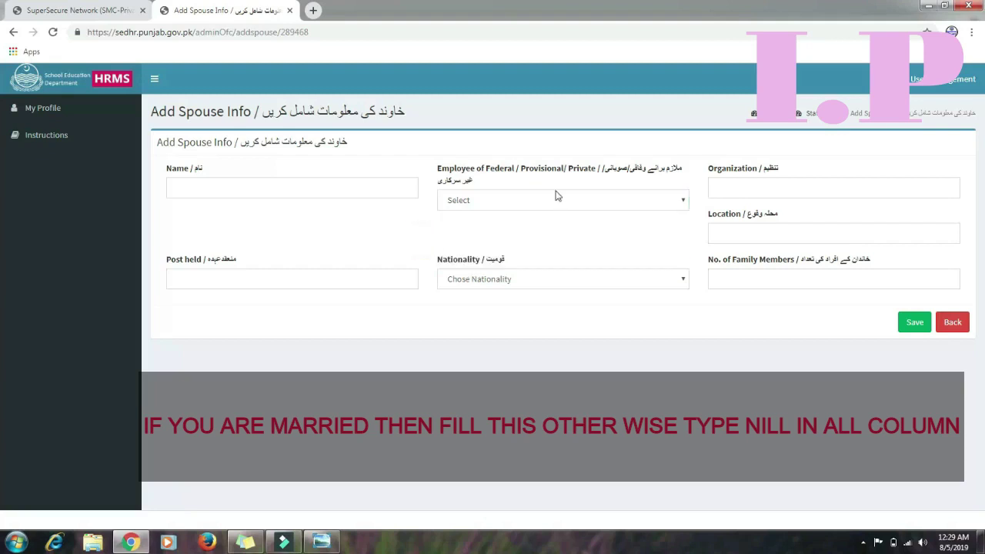
click(746, 192)
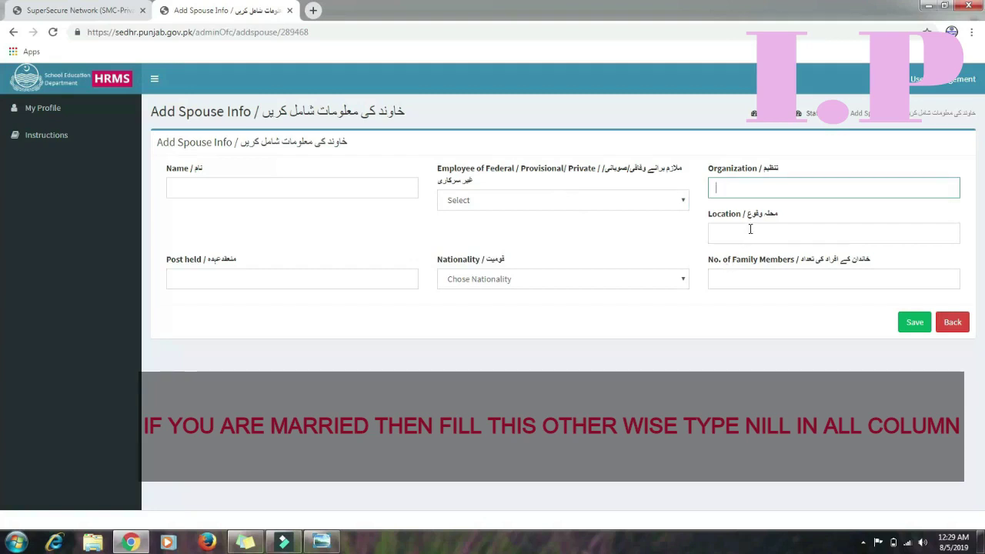
click(342, 292)
click(341, 287)
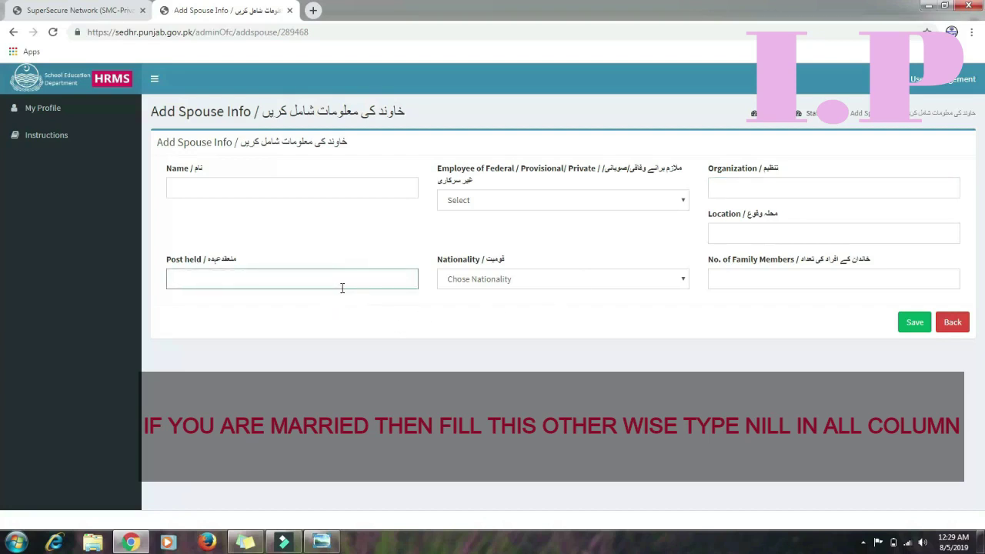
click(486, 282)
click(487, 281)
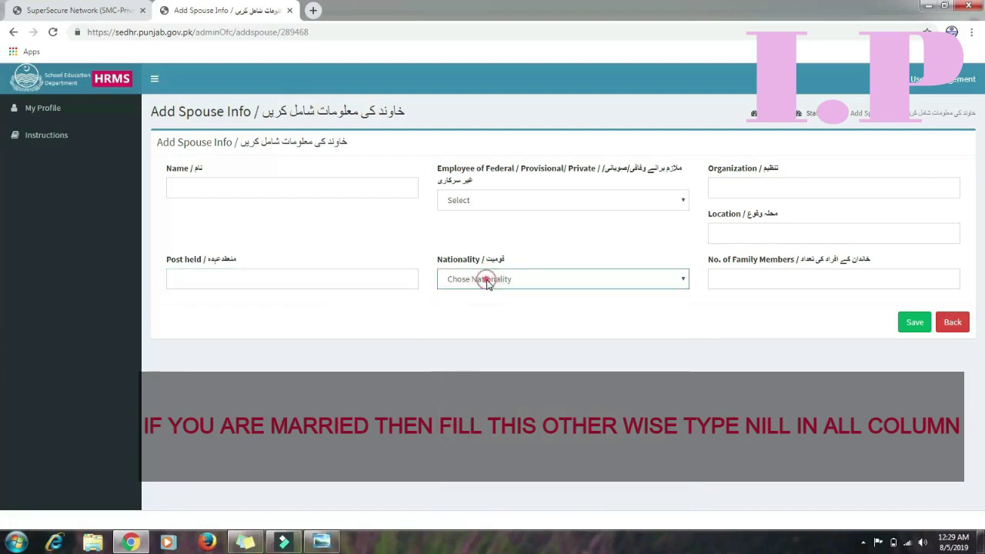
click(739, 278)
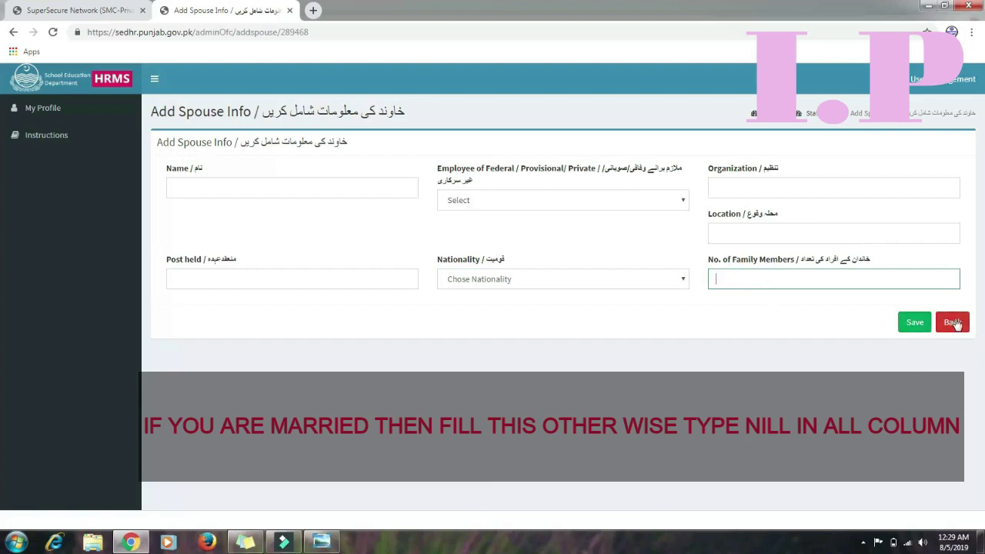
click(955, 323)
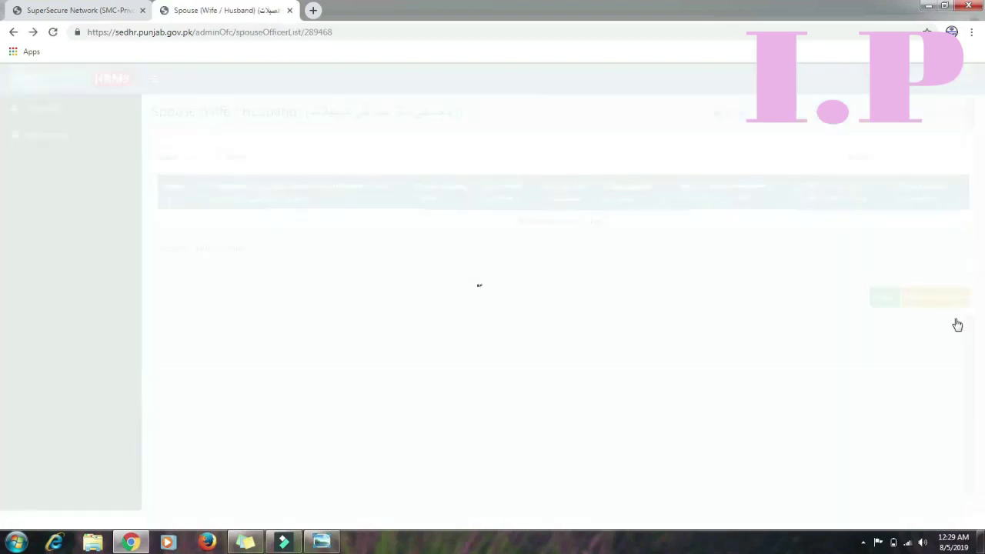
Go back to the teacher's profile, open the Countries list and start a new country visit entry
click(950, 300)
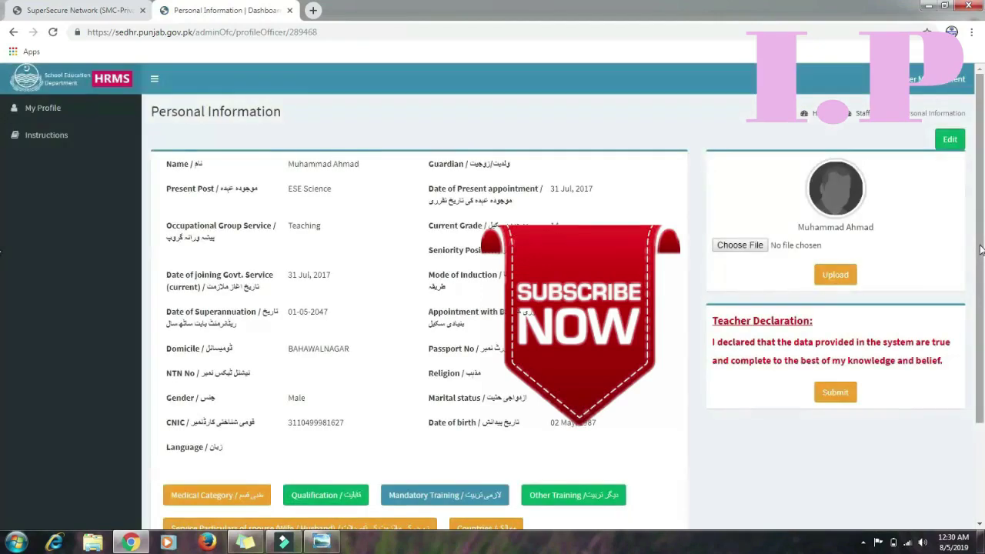
scroll(982, 303, down, 1)
drag(982, 302, 982, 309)
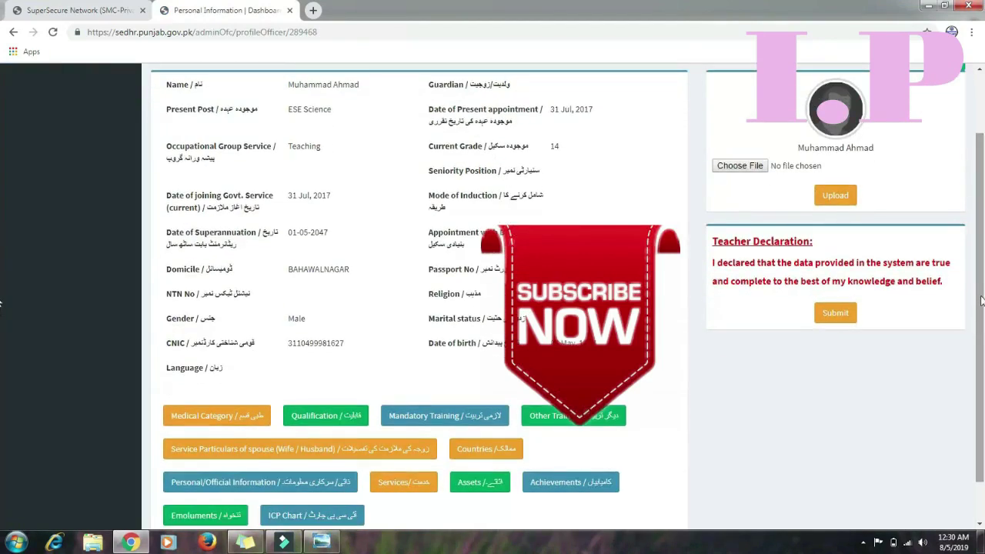
scroll(981, 300, down, 1)
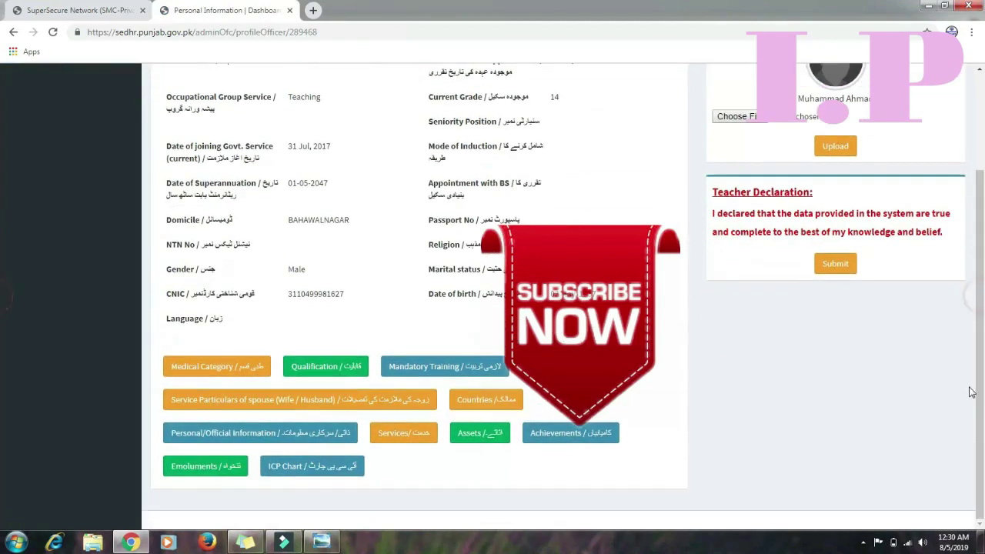
click(507, 402)
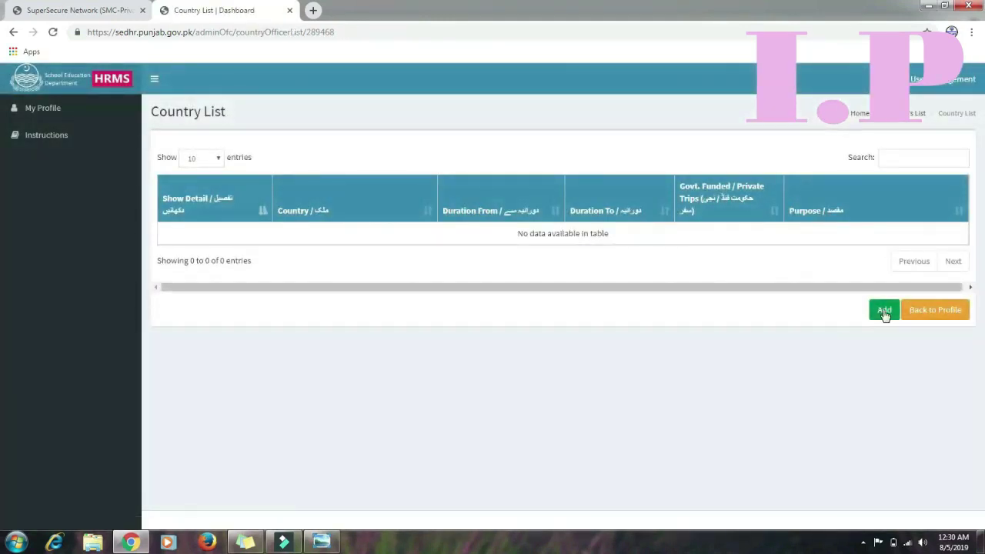
click(884, 311)
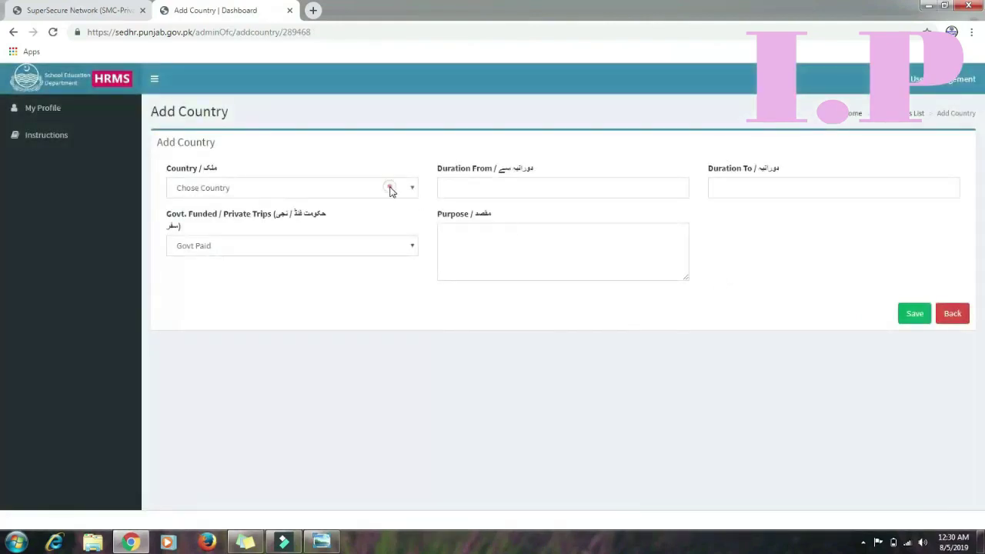
Look over the Country, Duration dates, Govt Paid funding and Purpose fields, then go back without saving
click(390, 188)
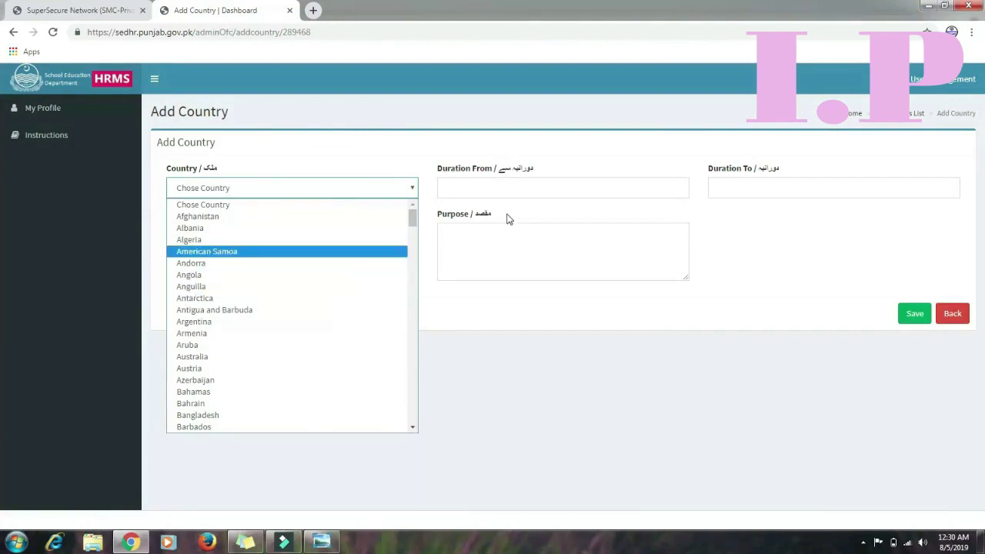
click(486, 197)
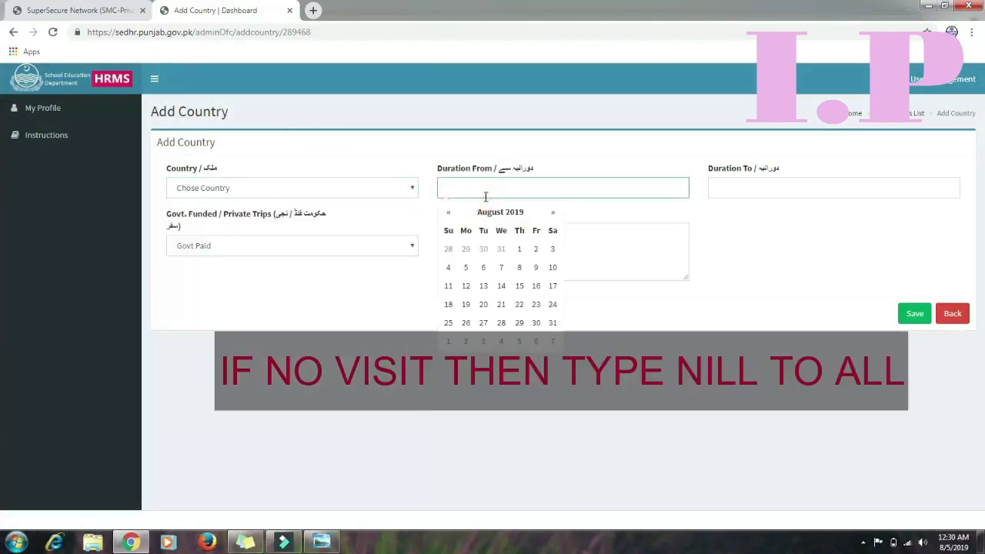
click(729, 197)
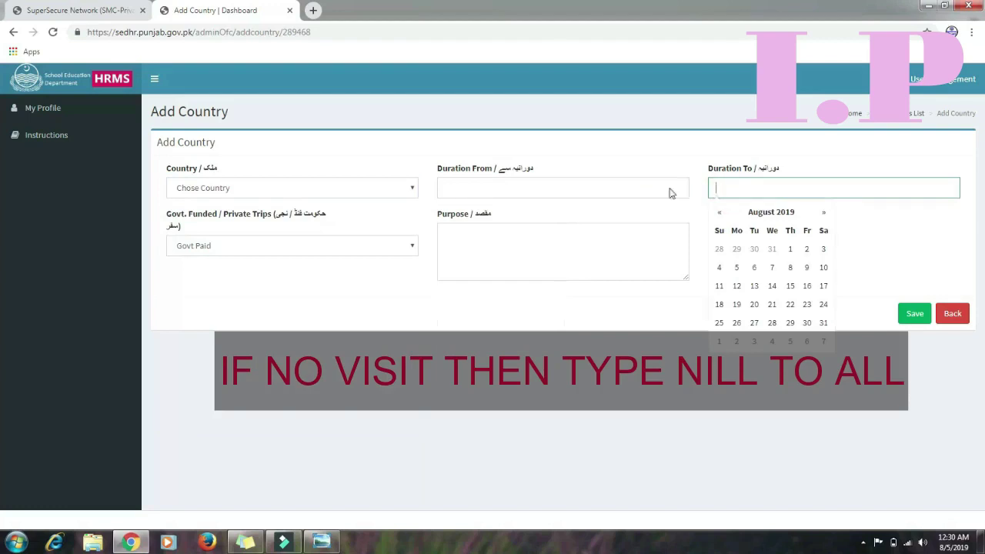
click(393, 246)
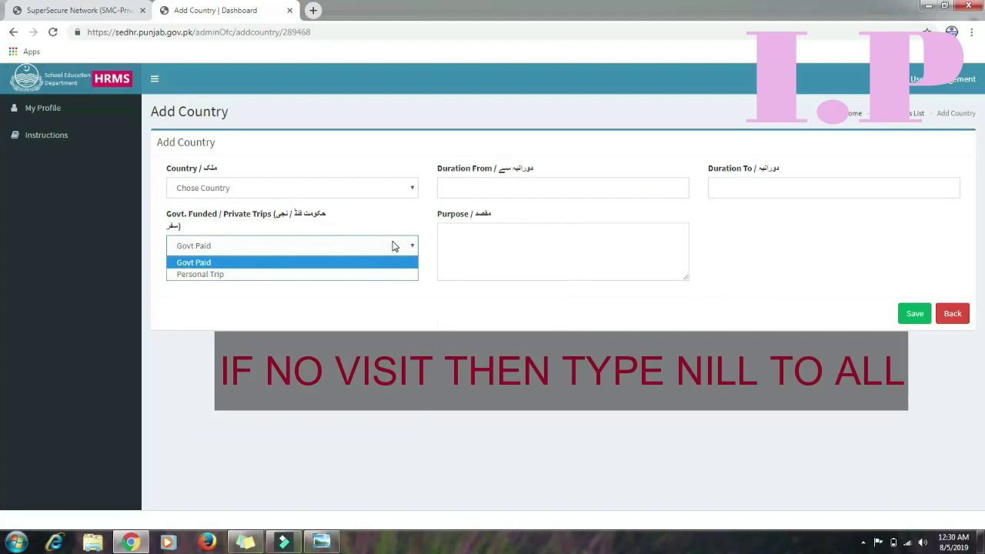
click(362, 298)
click(497, 244)
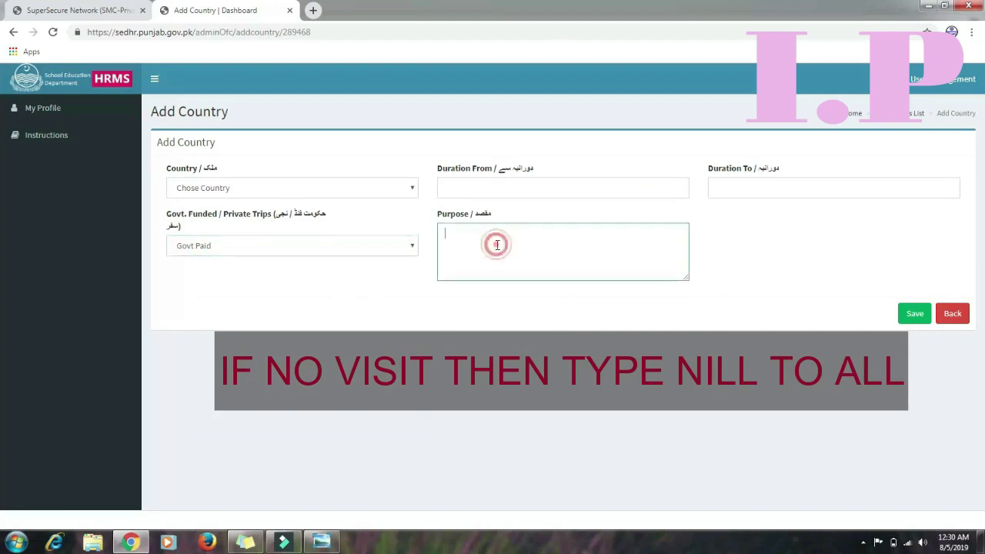
click(545, 309)
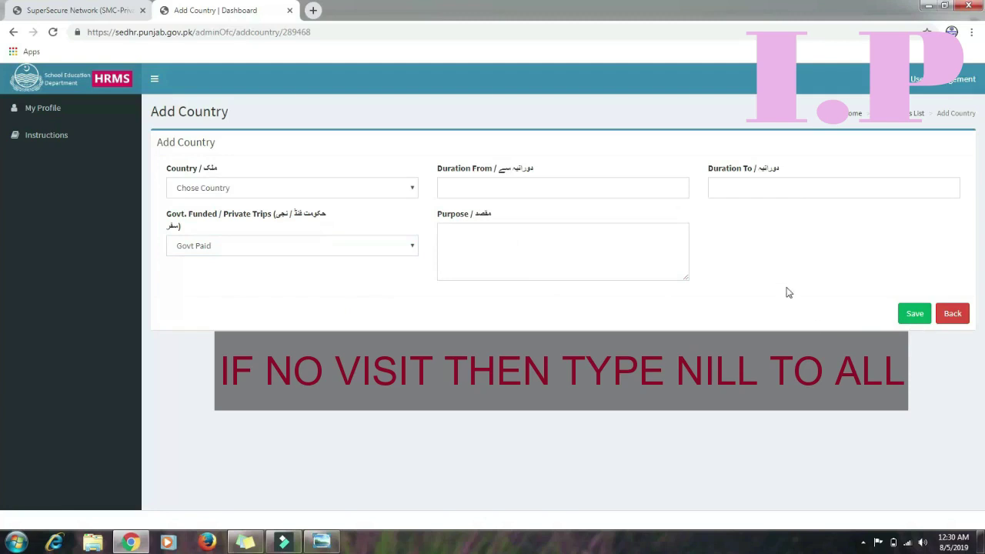
click(959, 316)
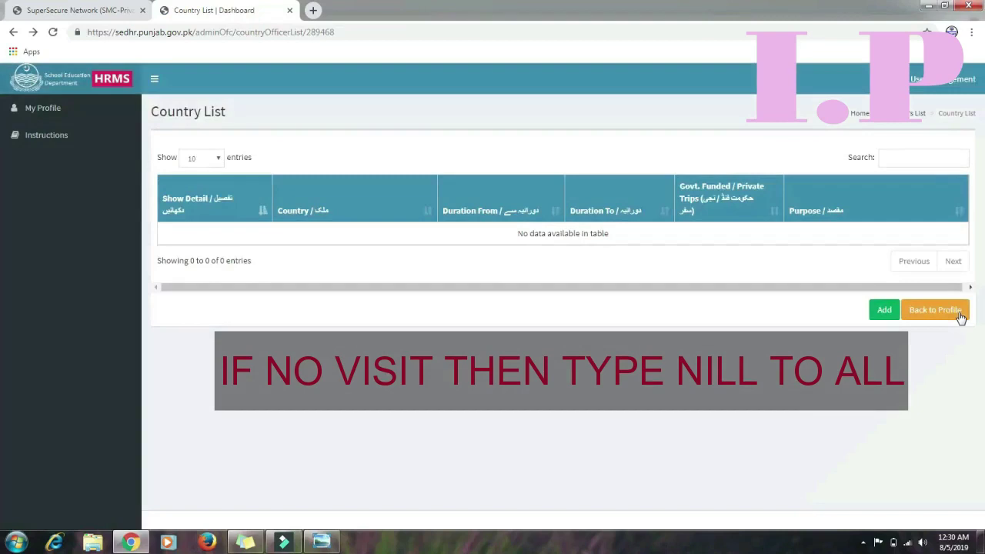
Return to the profile and bring up the empty Personal/Official Information list
click(941, 316)
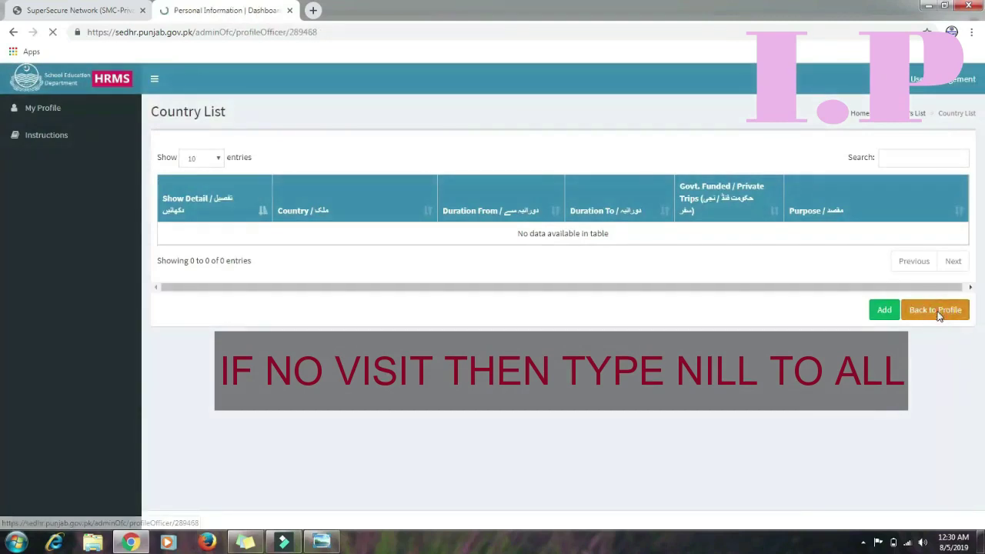
scroll(1, 312, down, 1)
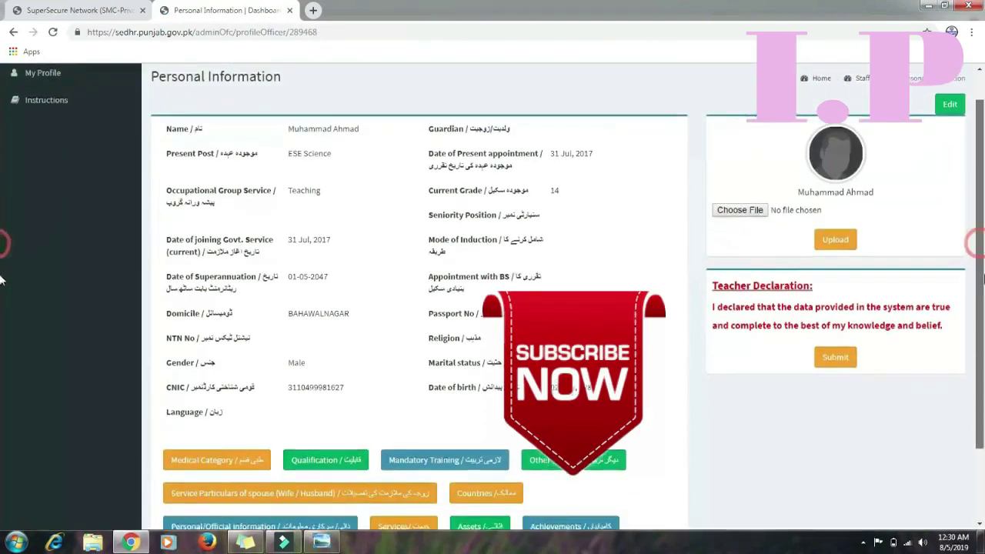
scroll(2, 312, down, 1)
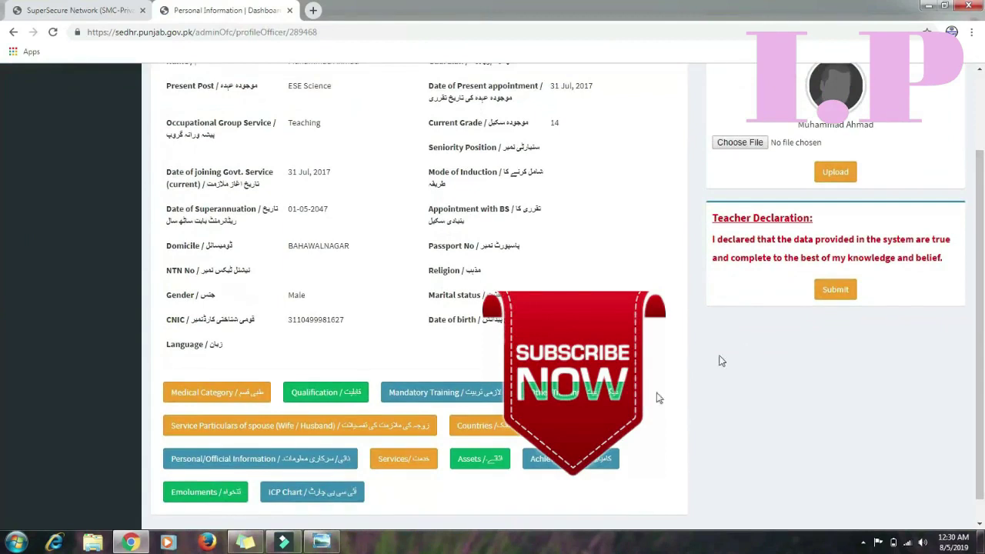
click(307, 460)
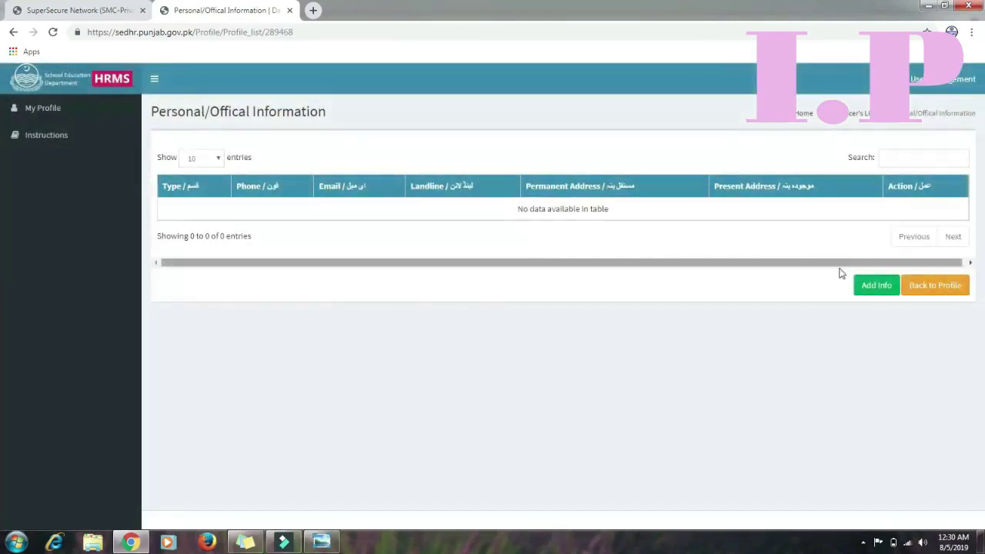
click(875, 286)
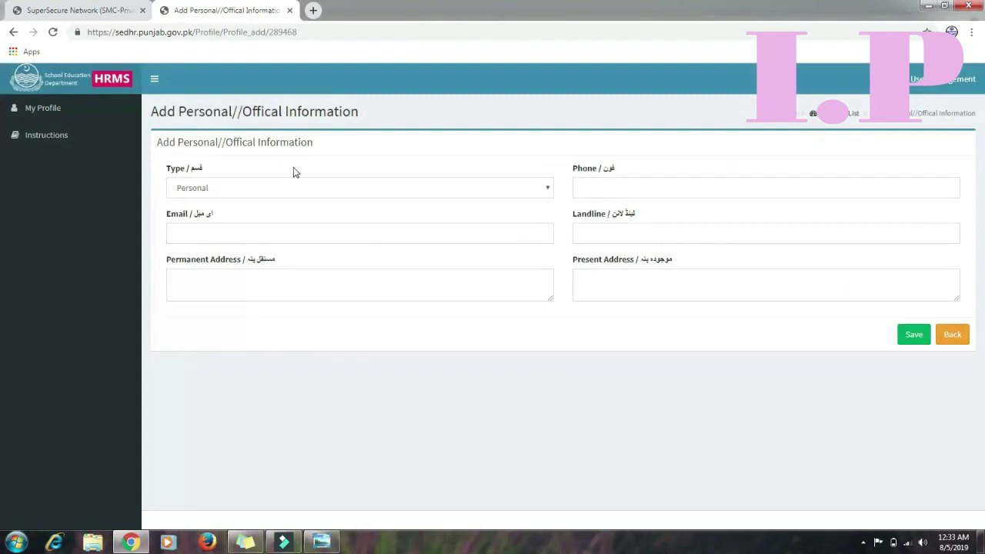
click(273, 194)
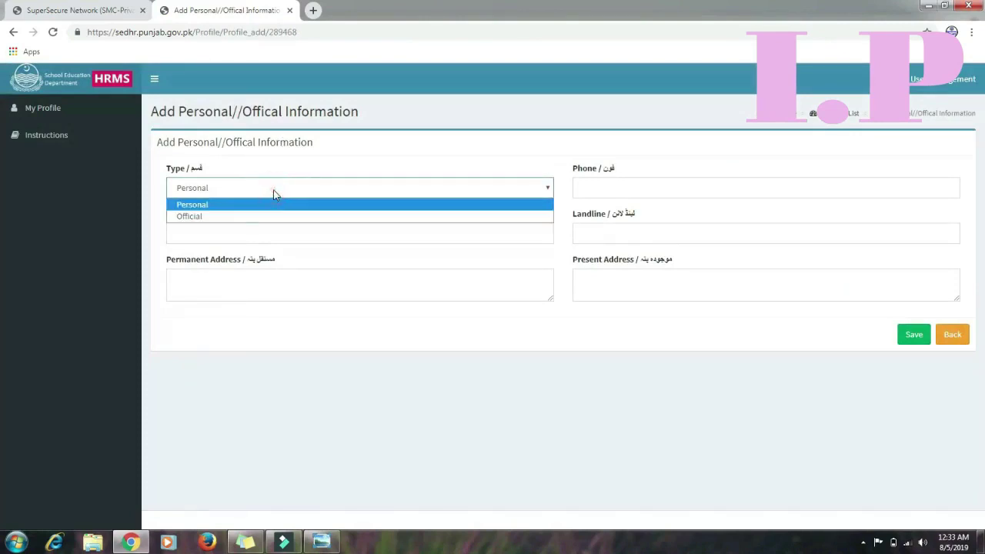
click(247, 205)
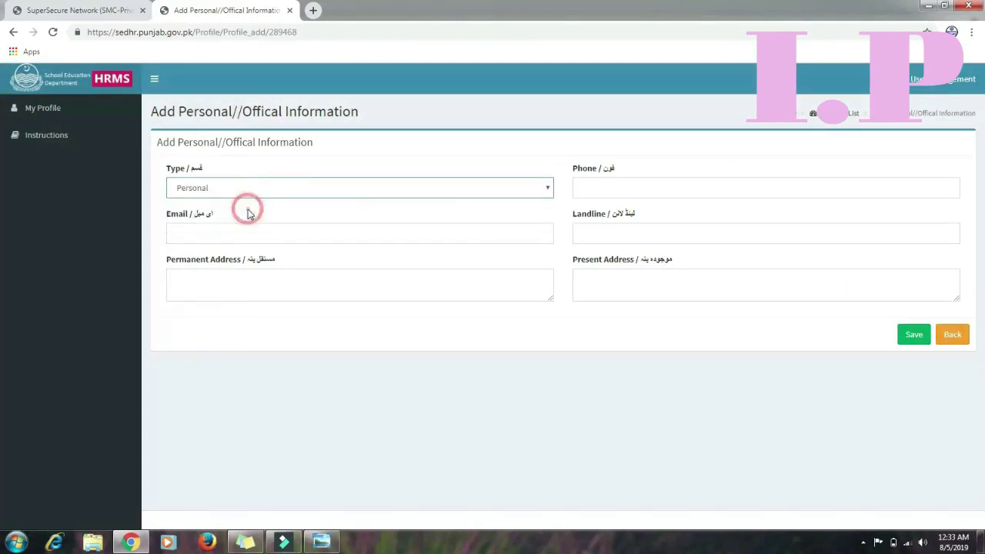
click(590, 190)
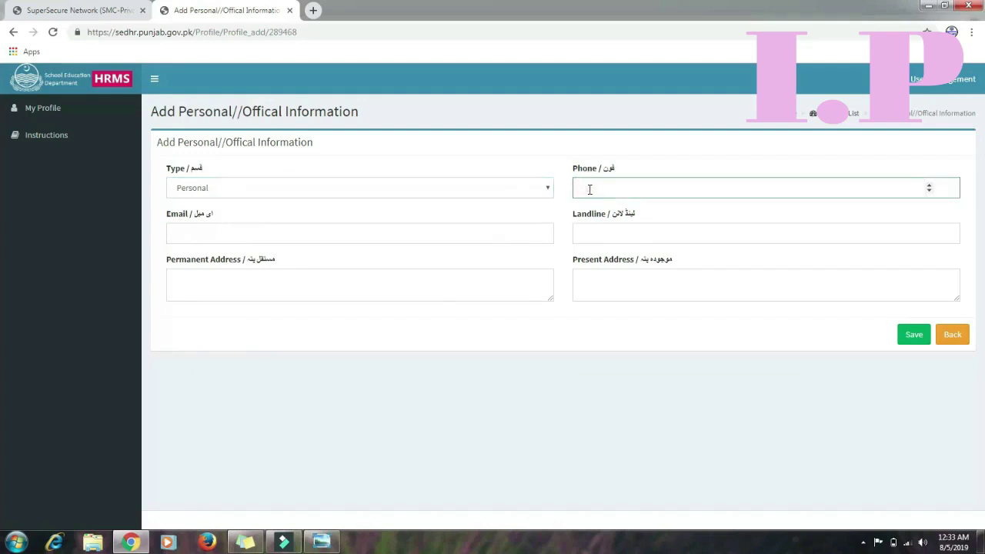
click(333, 241)
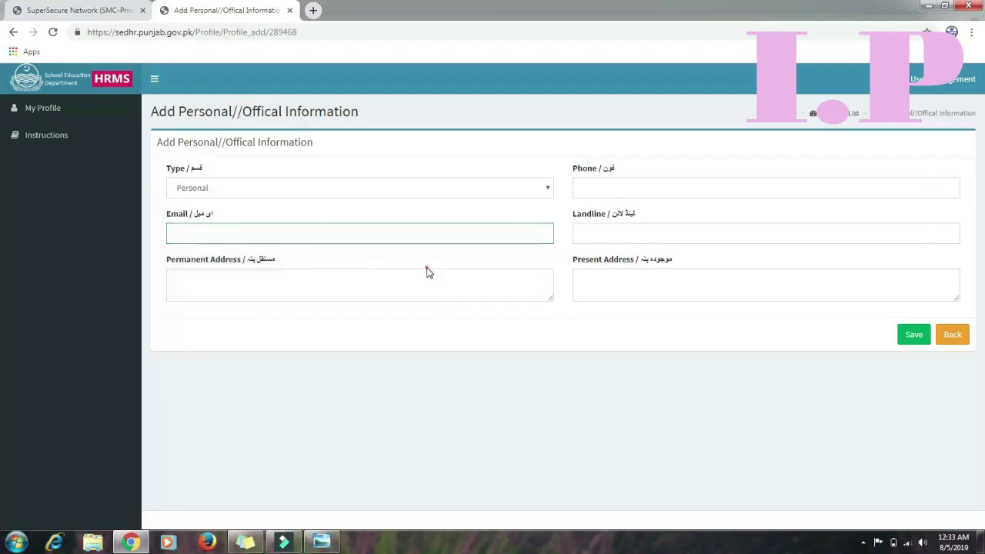
click(409, 284)
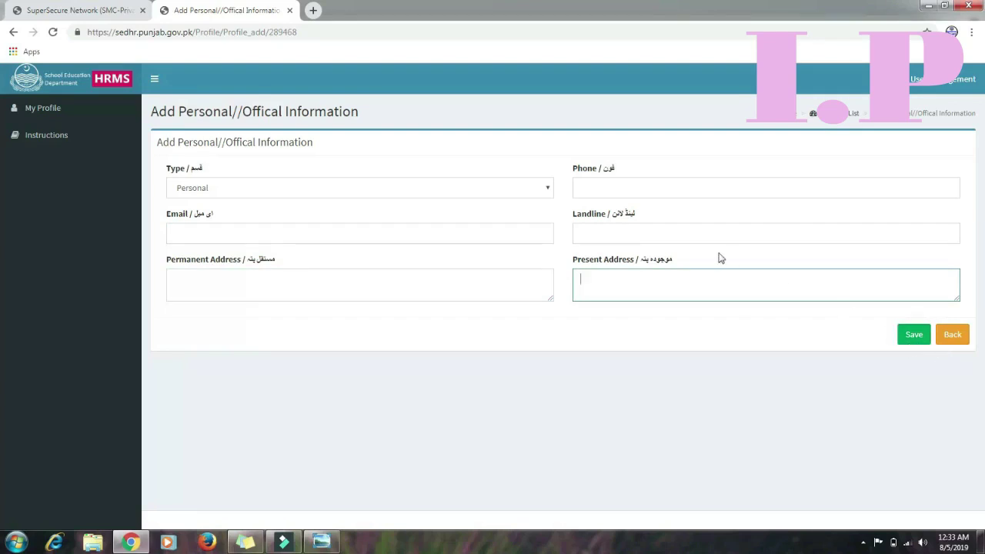
click(546, 187)
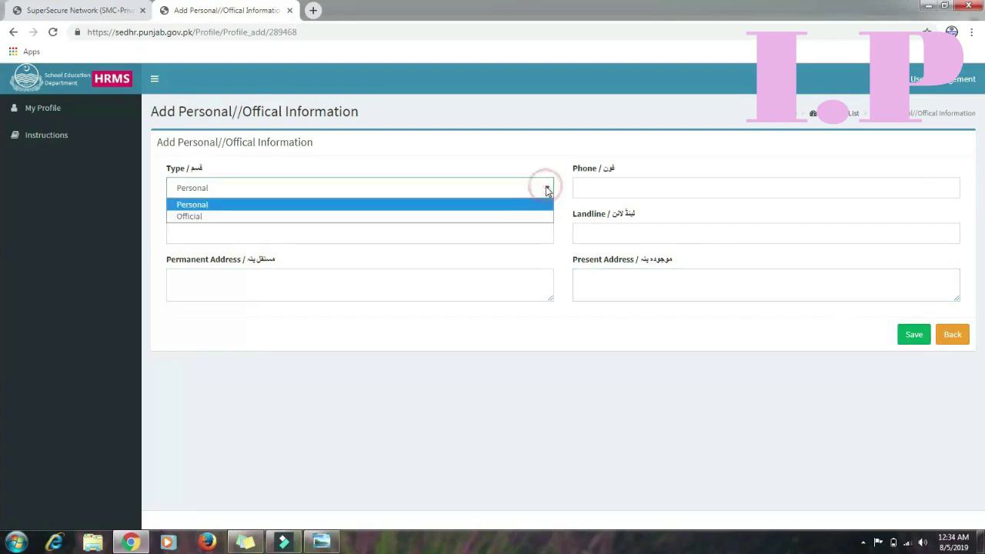
click(496, 220)
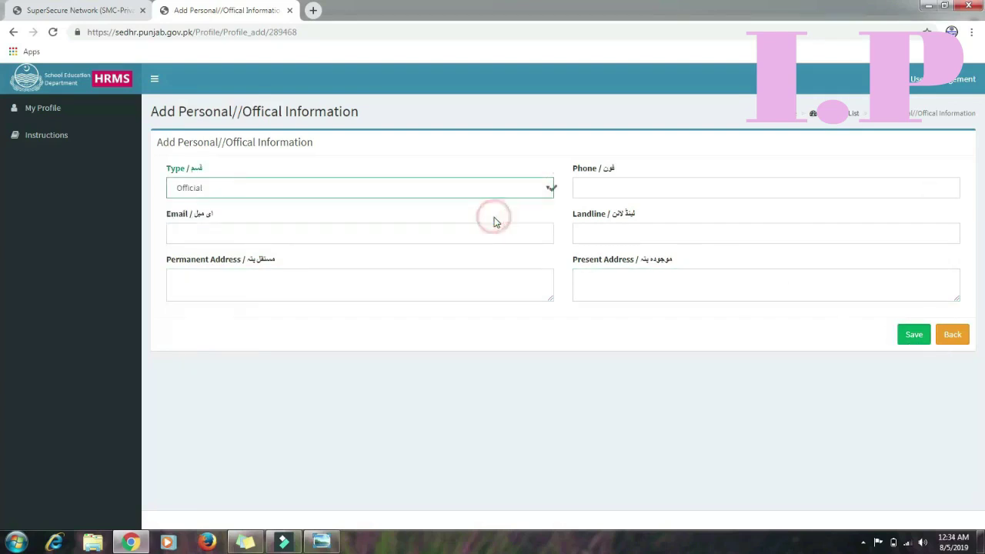
click(618, 192)
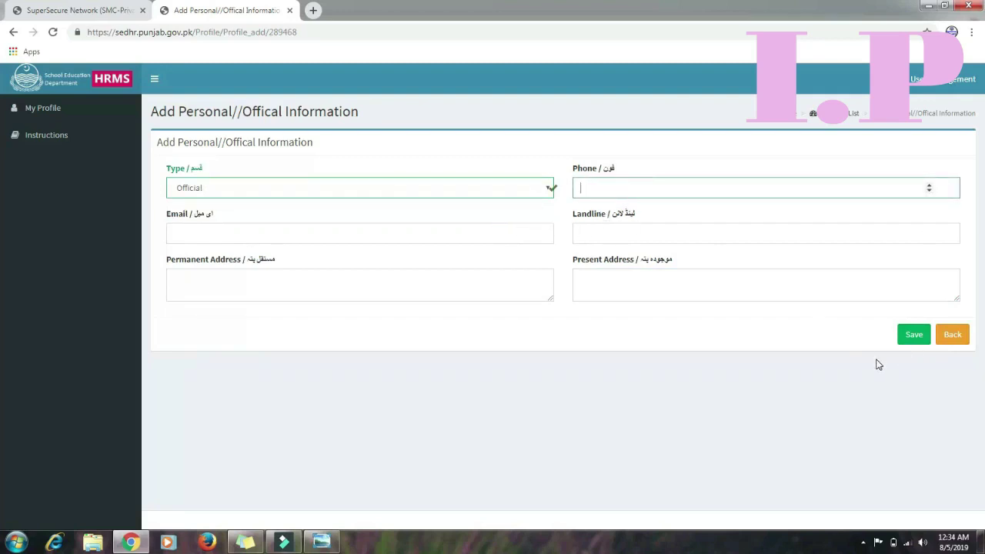
click(953, 337)
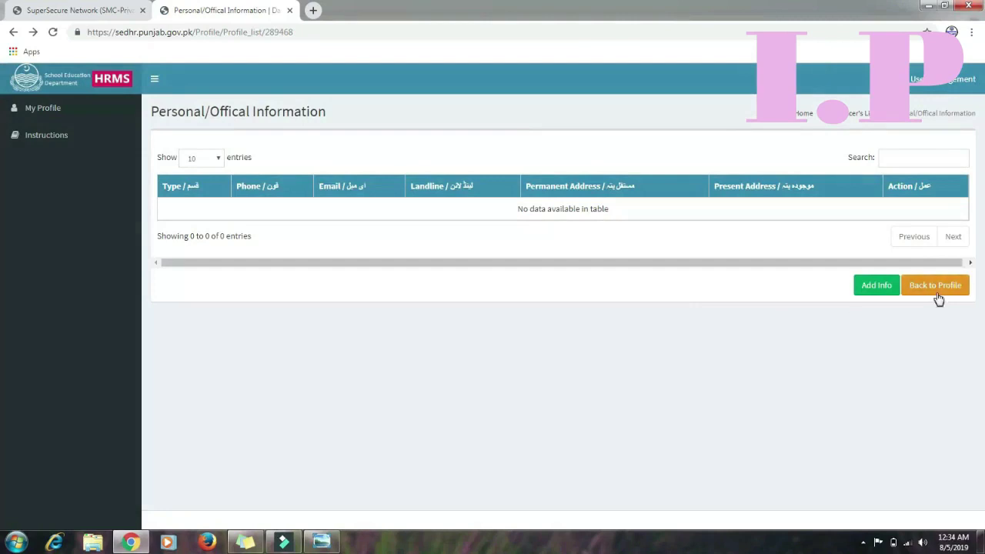
Return to the profile and start a new record from the empty Services List
click(937, 293)
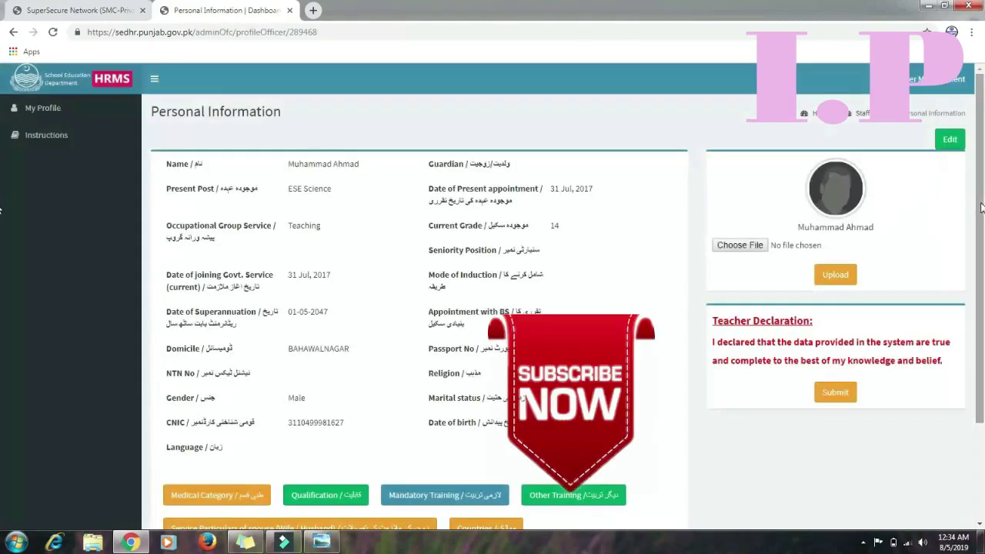
drag(982, 208, 981, 282)
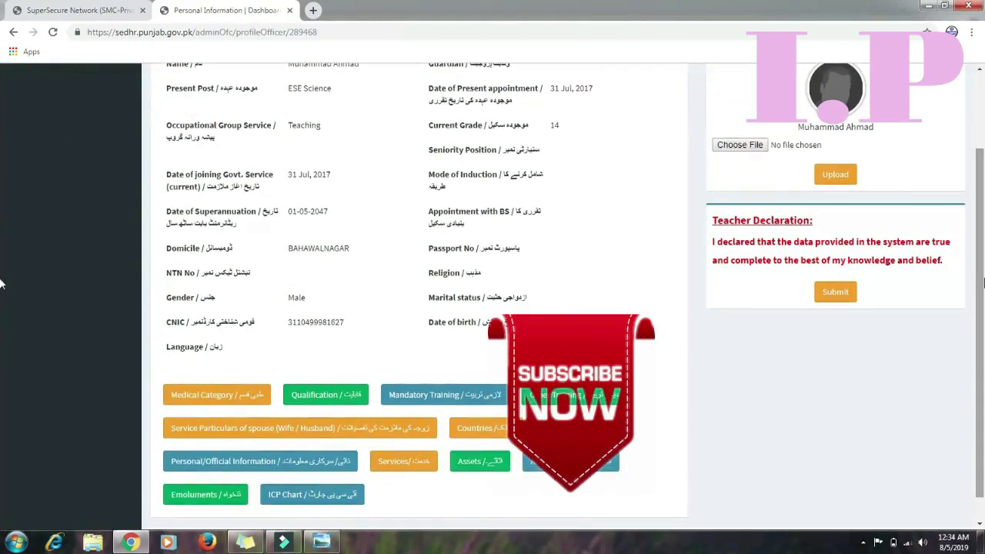
click(404, 462)
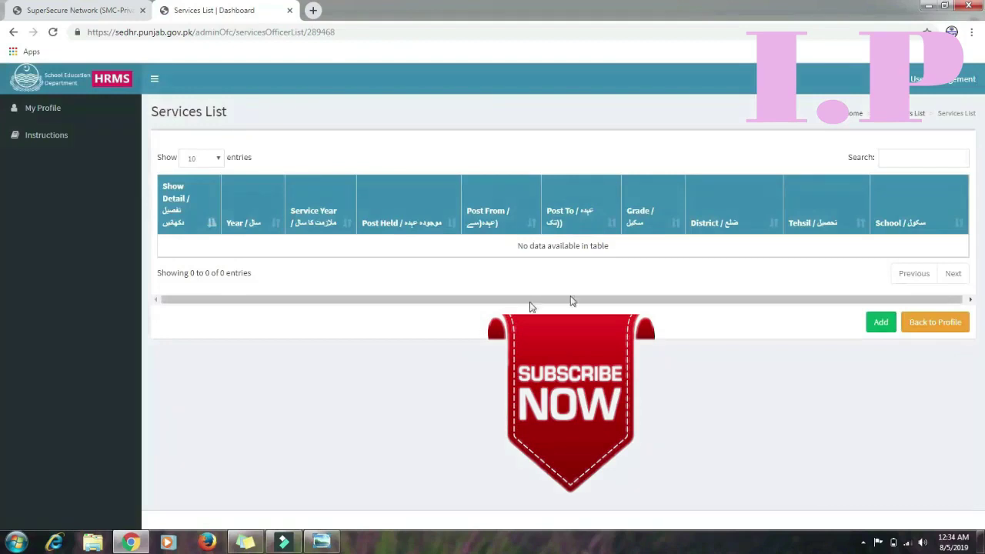
click(882, 324)
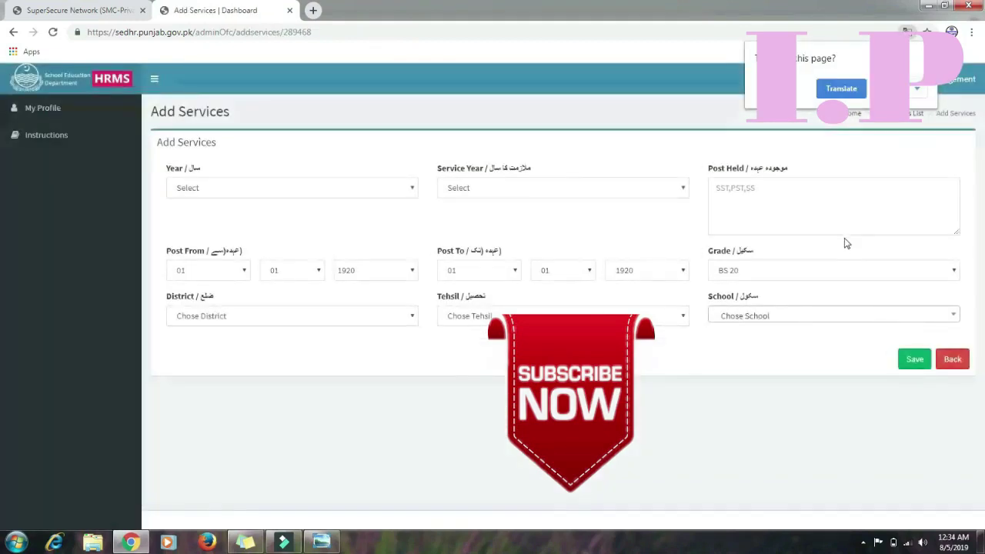
Dismiss the translation prompt and set the service Year to 2017
click(922, 51)
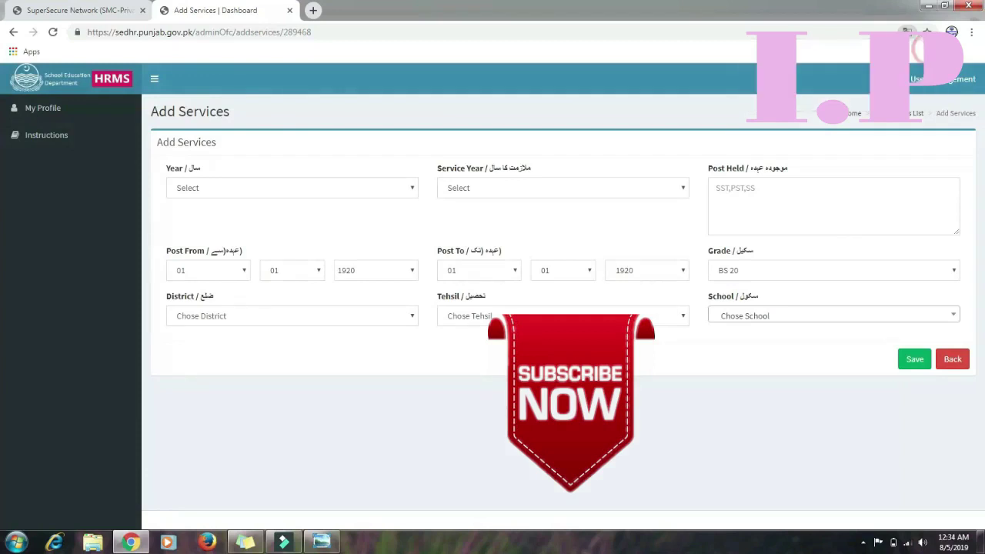
click(414, 189)
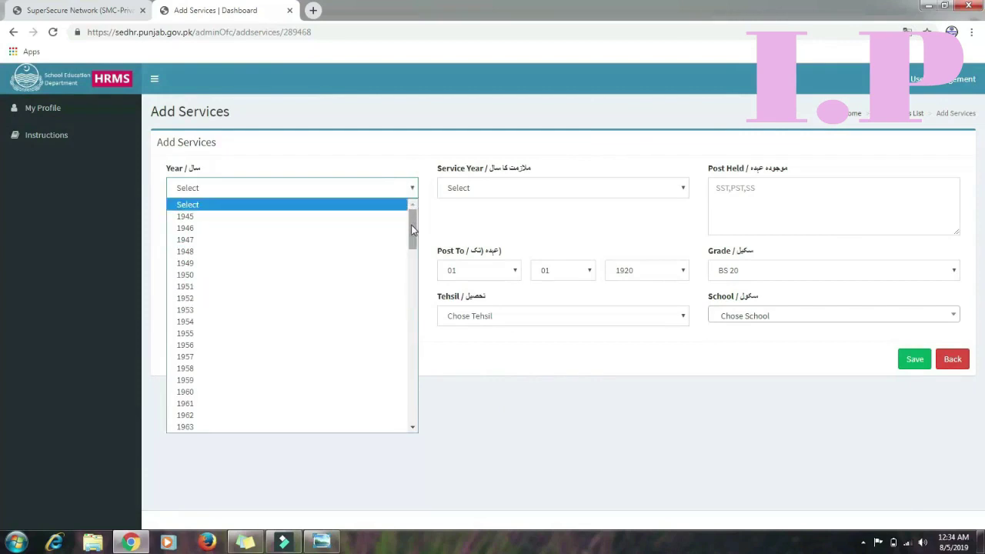
click(464, 224)
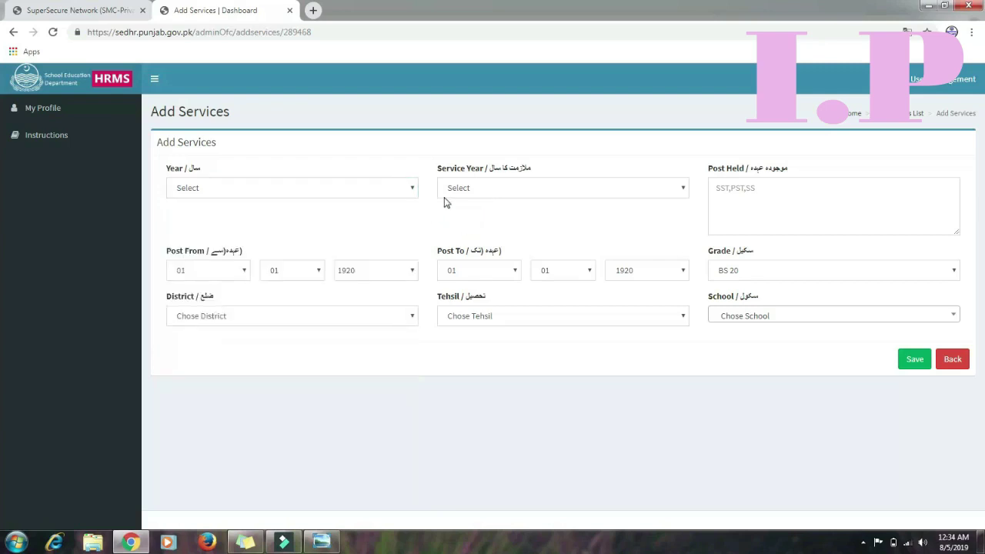
click(413, 193)
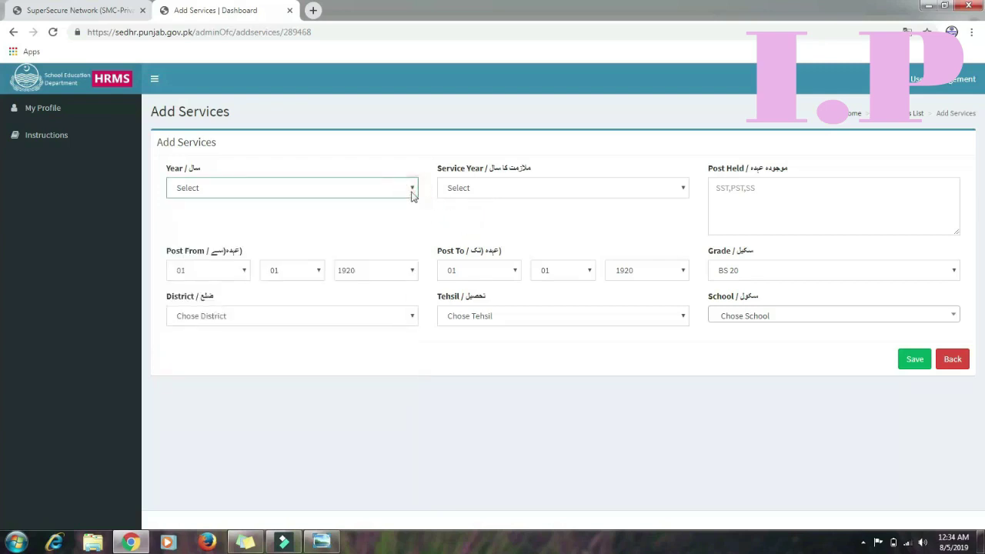
drag(412, 231, 419, 368)
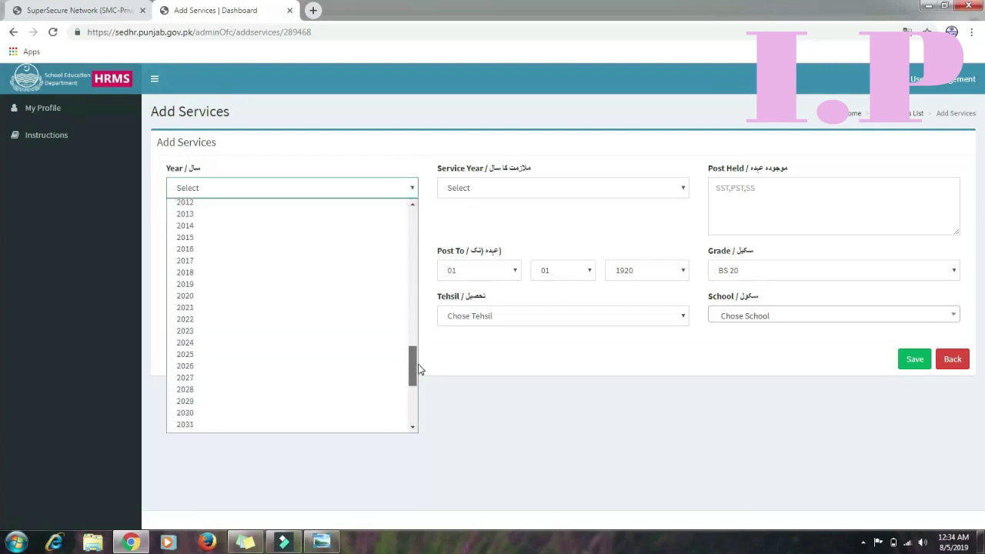
click(271, 261)
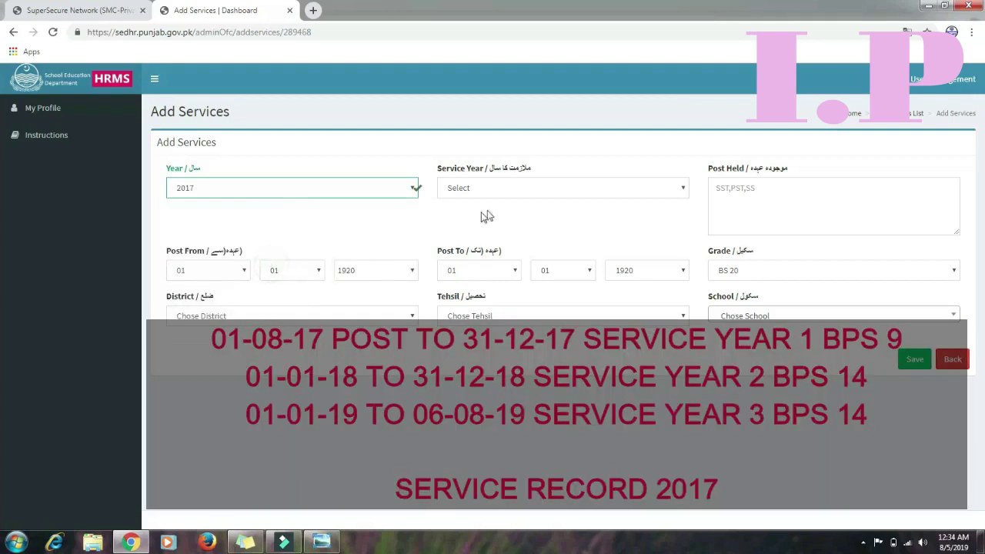
Set Service Year to 1 and enter ESE as the Post Held
click(518, 192)
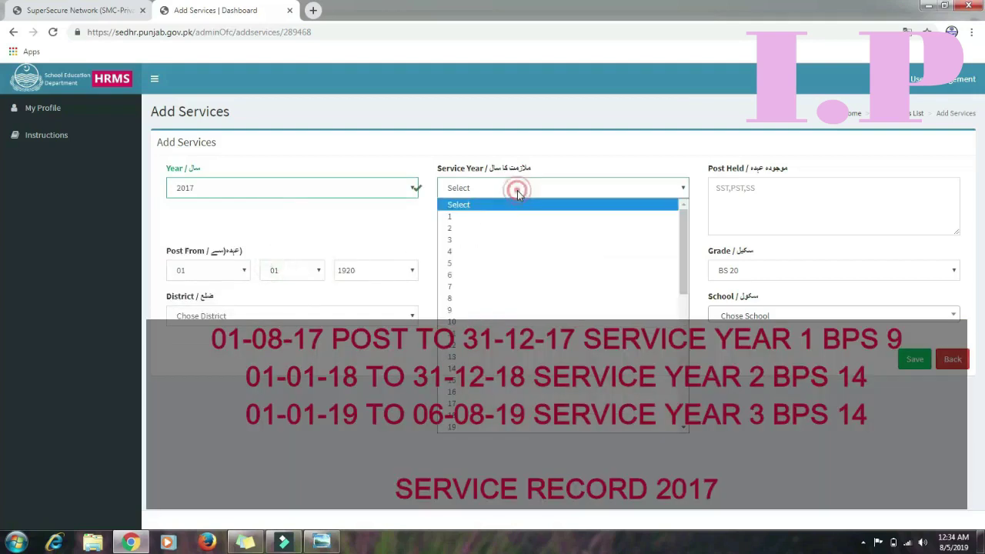
click(488, 224)
click(740, 188)
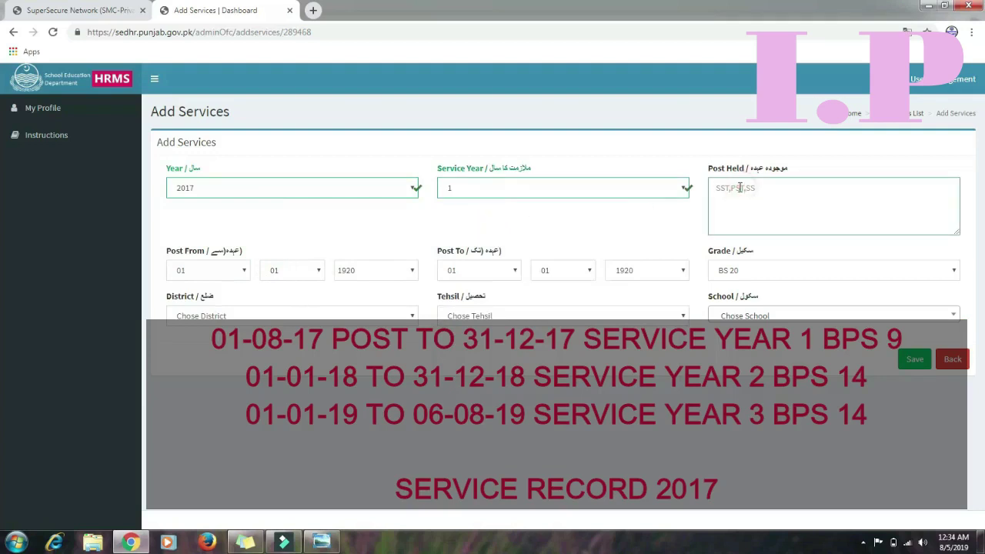
text(ESE)
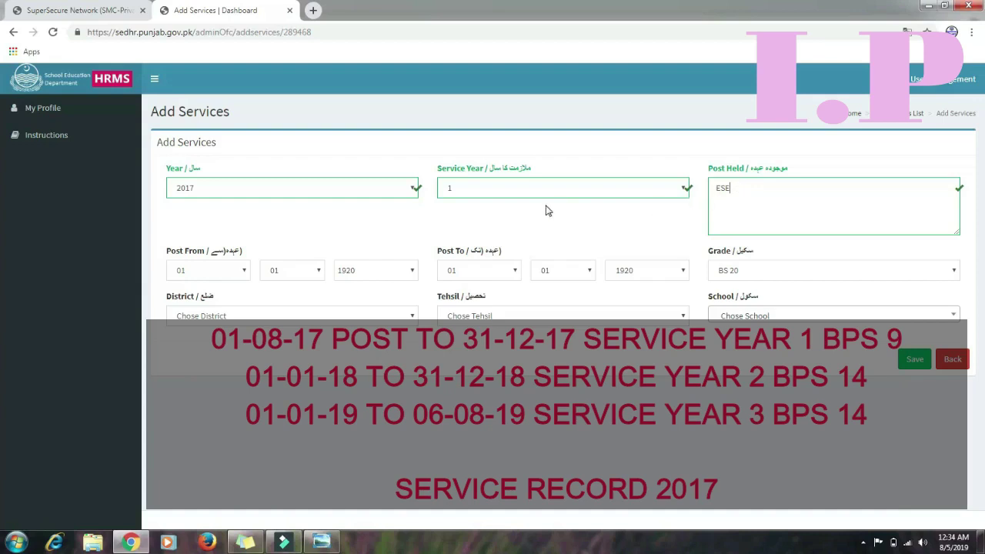
Set the Post From date to 31-07-2017
click(241, 275)
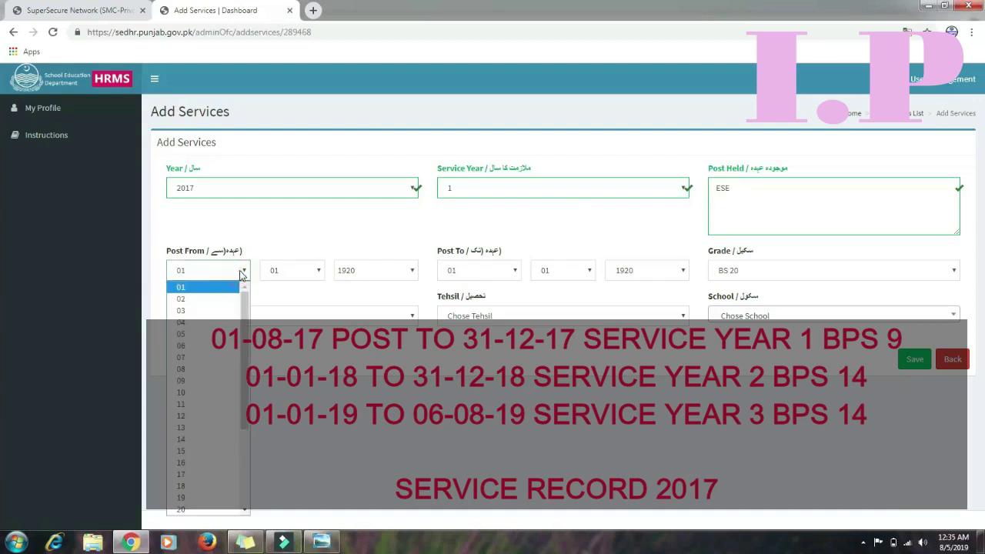
click(237, 271)
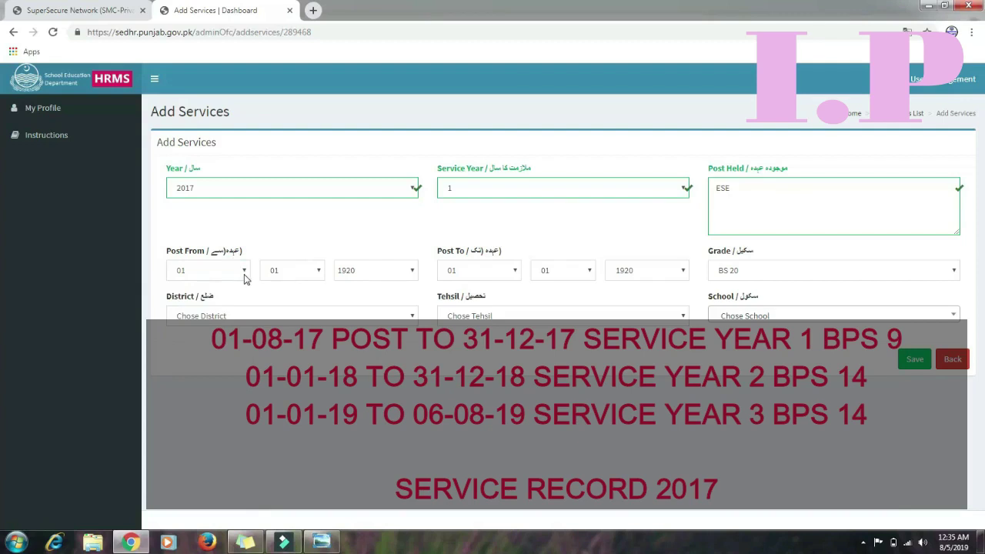
click(243, 271)
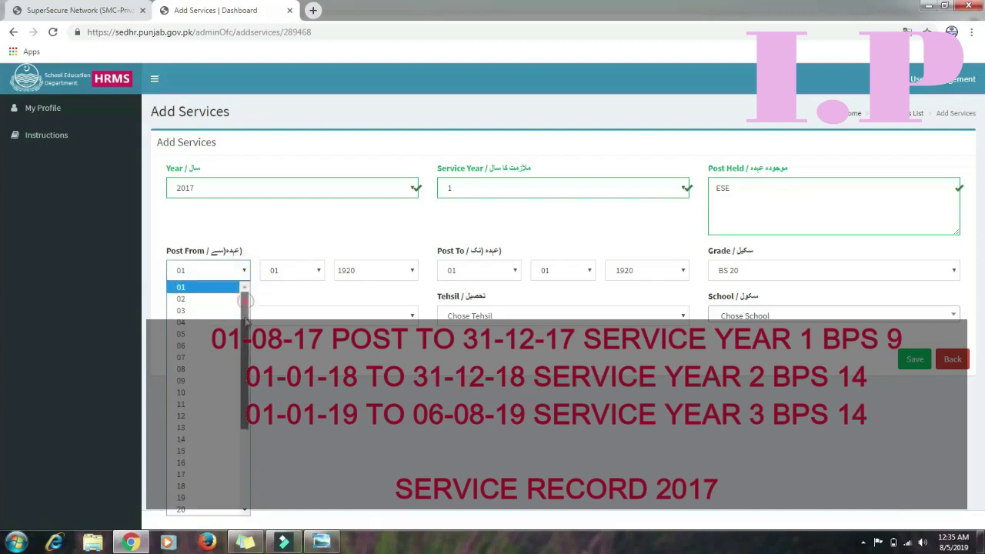
scroll(244, 319, down, 3)
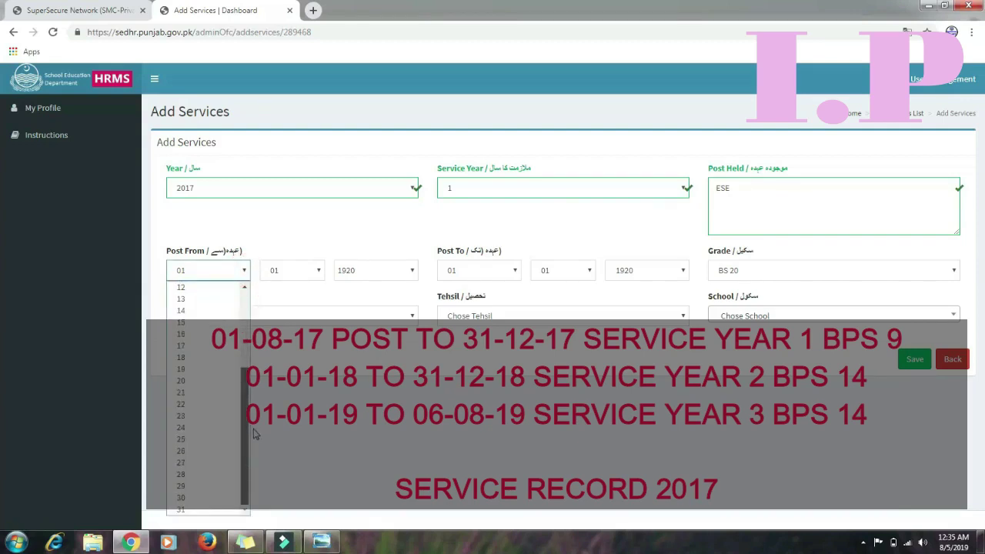
click(206, 510)
click(317, 271)
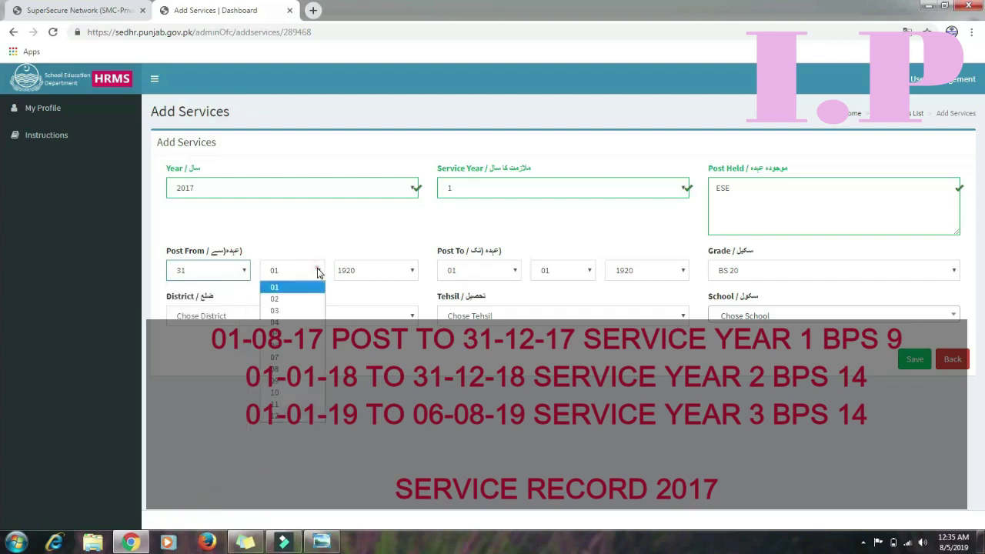
click(285, 357)
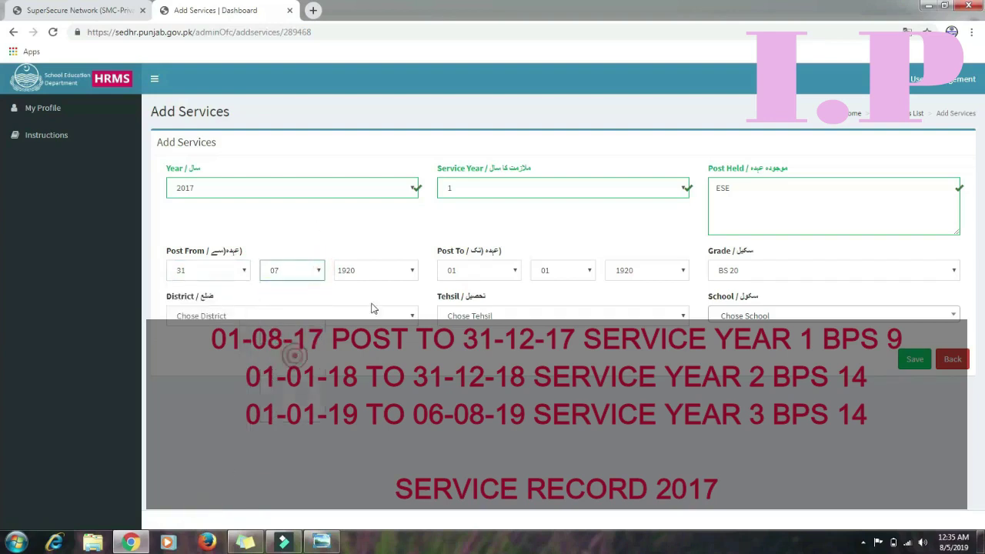
click(412, 270)
mouse_move(413, 314)
mouse_down()
mouse_move(413, 368)
mouse_move(415, 306)
mouse_up()
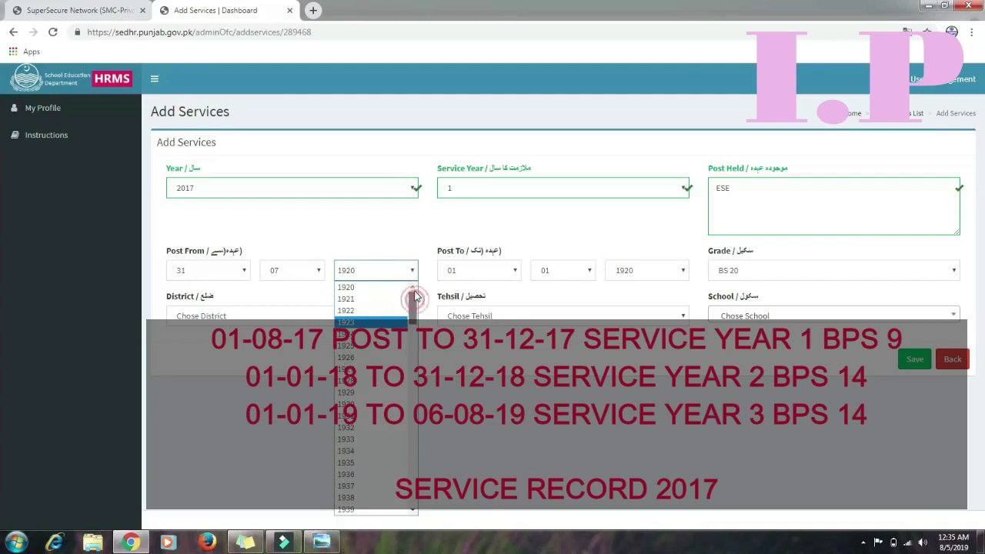
click(683, 191)
click(684, 191)
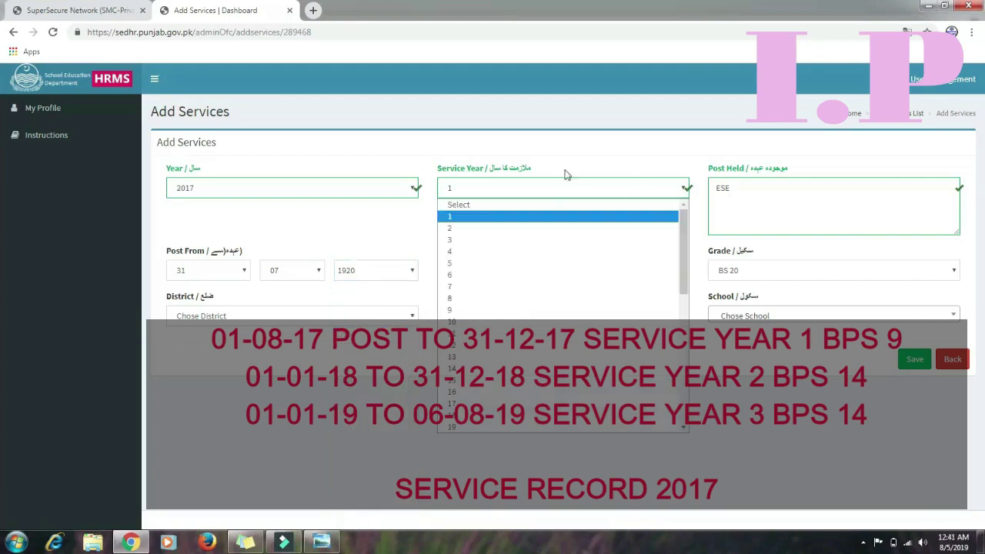
click(417, 245)
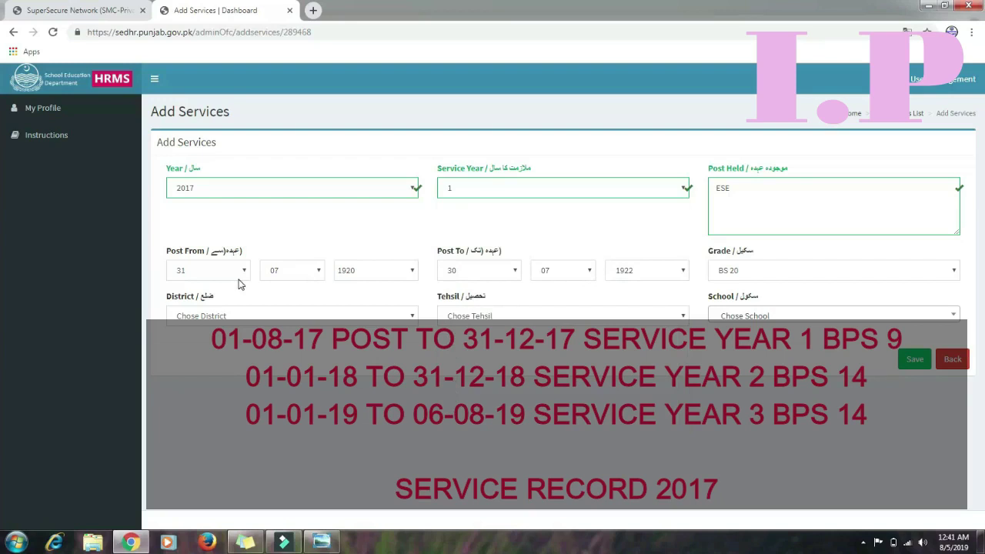
click(410, 274)
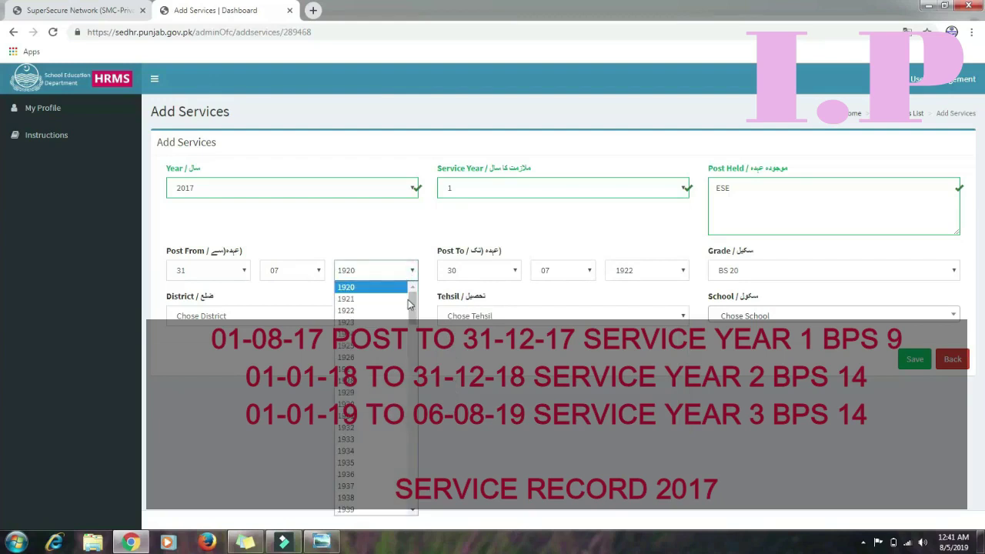
drag(415, 310, 415, 445)
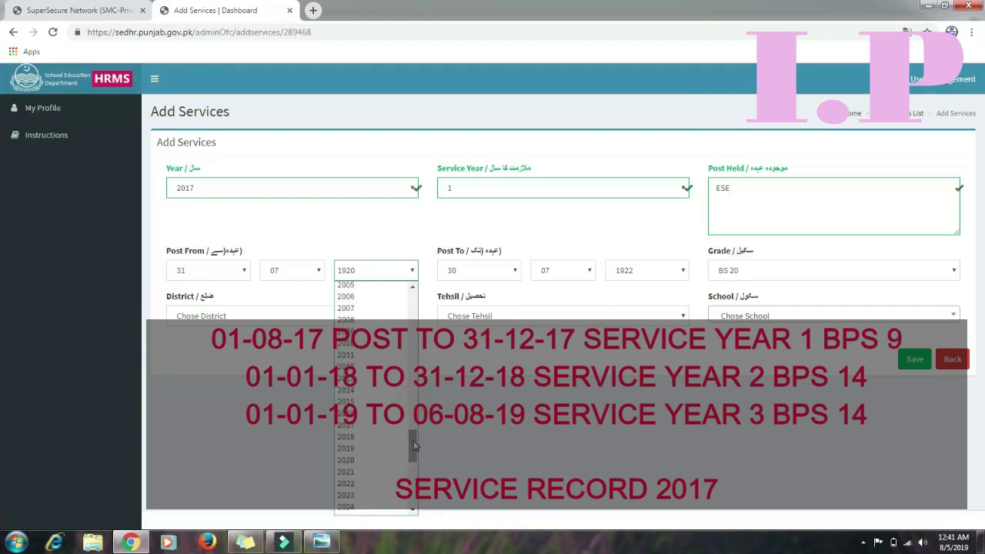
click(349, 425)
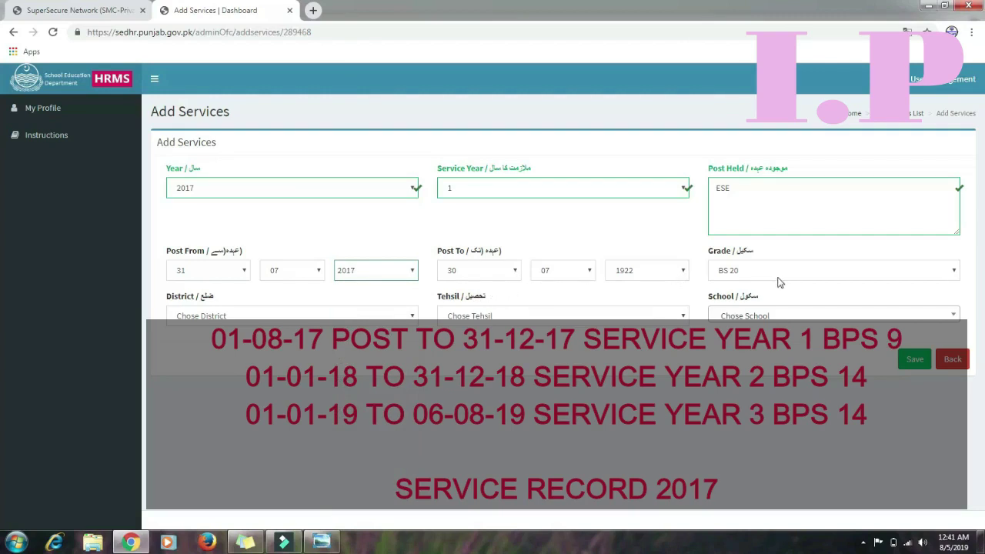
Set grade BS 14, district BAHAWALNAGAR and tehsil HAROONABAD
click(780, 283)
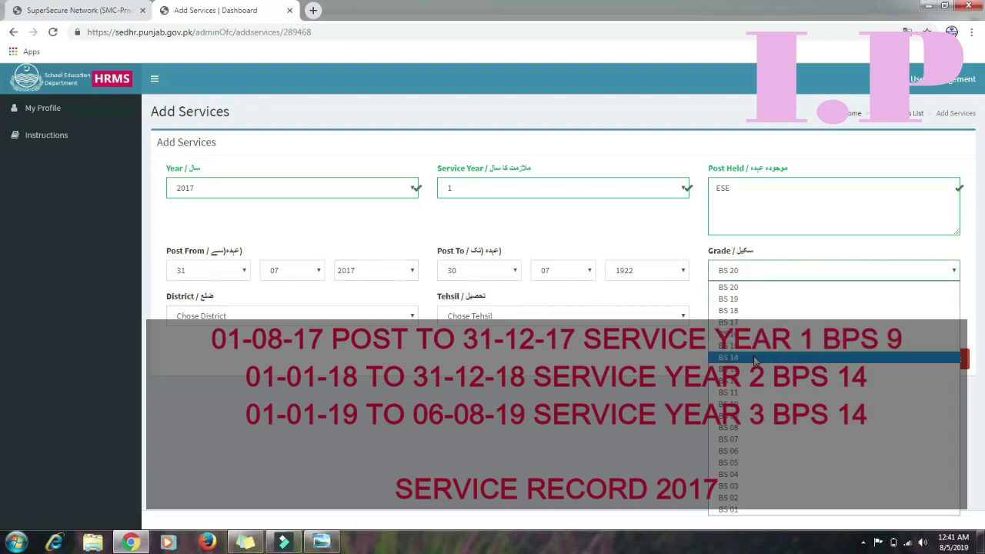
click(755, 359)
click(377, 323)
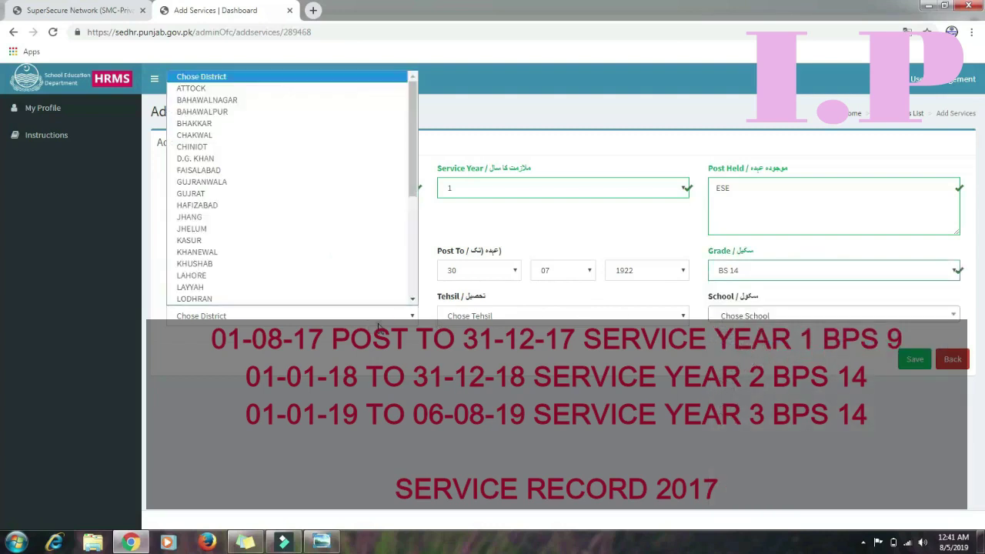
key(b)
key(h)
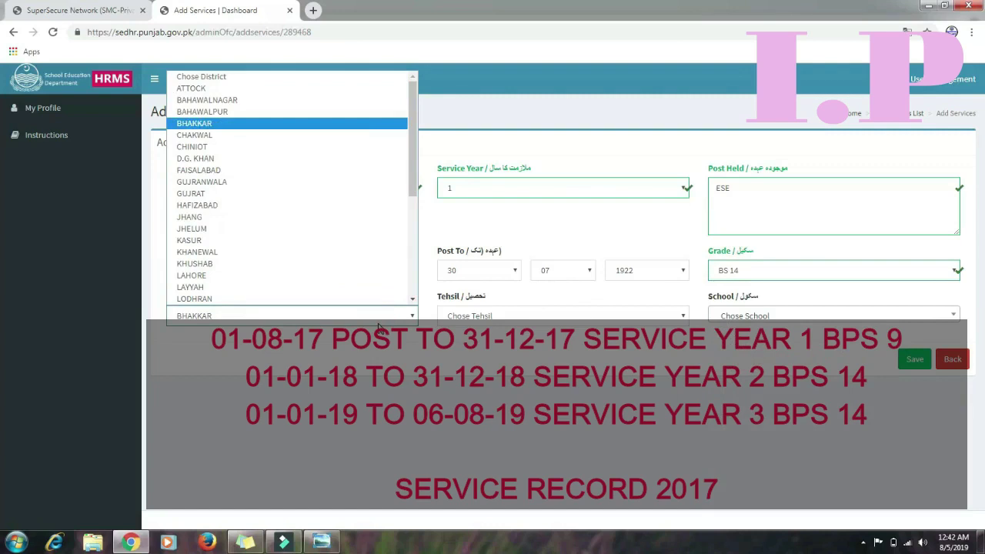
scroll(300, 189, down, 1)
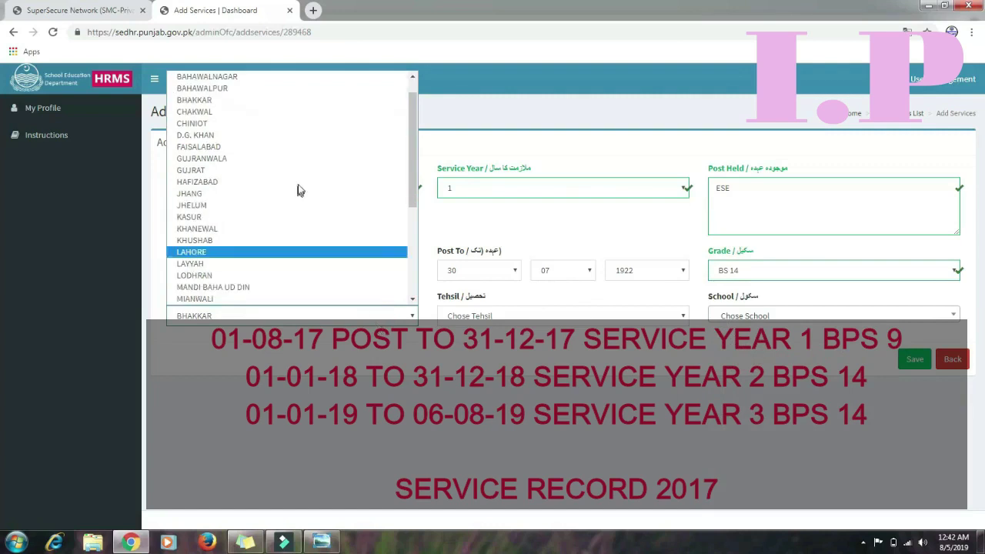
click(291, 78)
click(467, 316)
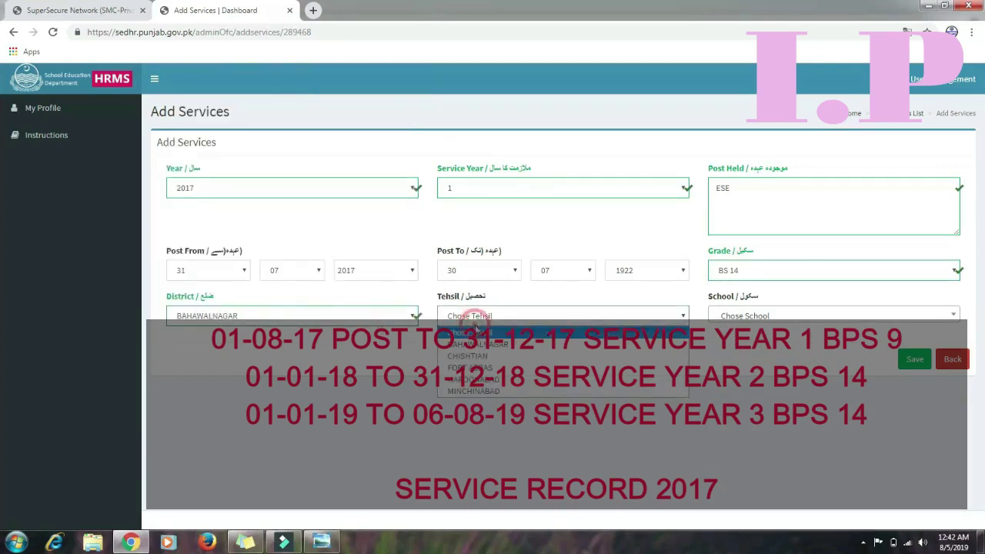
click(497, 389)
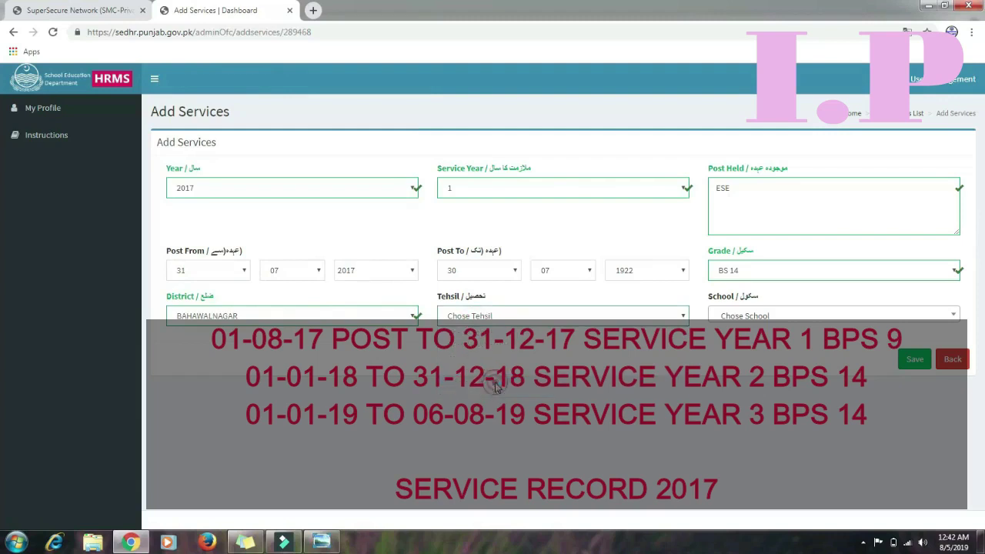
Pick school GPS CHAK NO 164/7-R WEST and save the service record
click(772, 315)
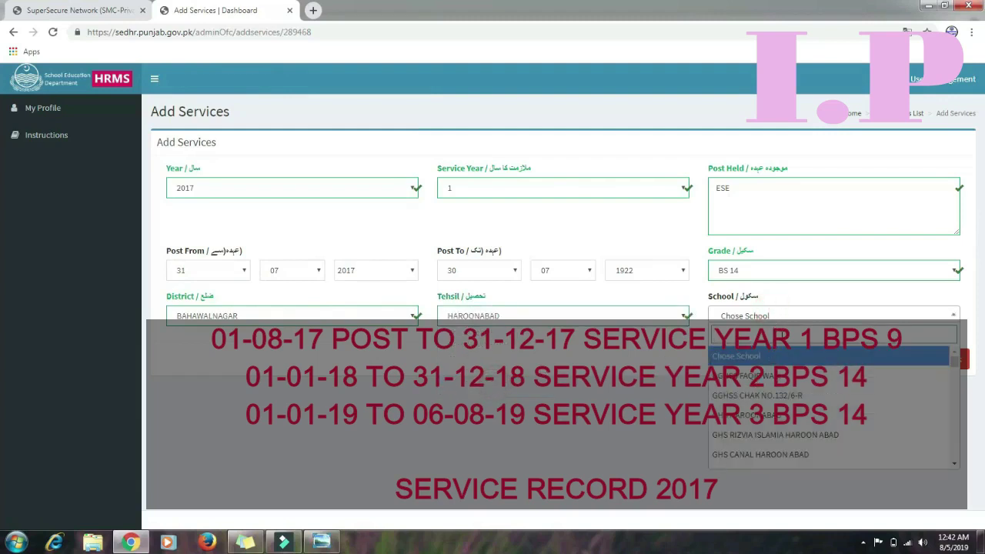
text(gps)
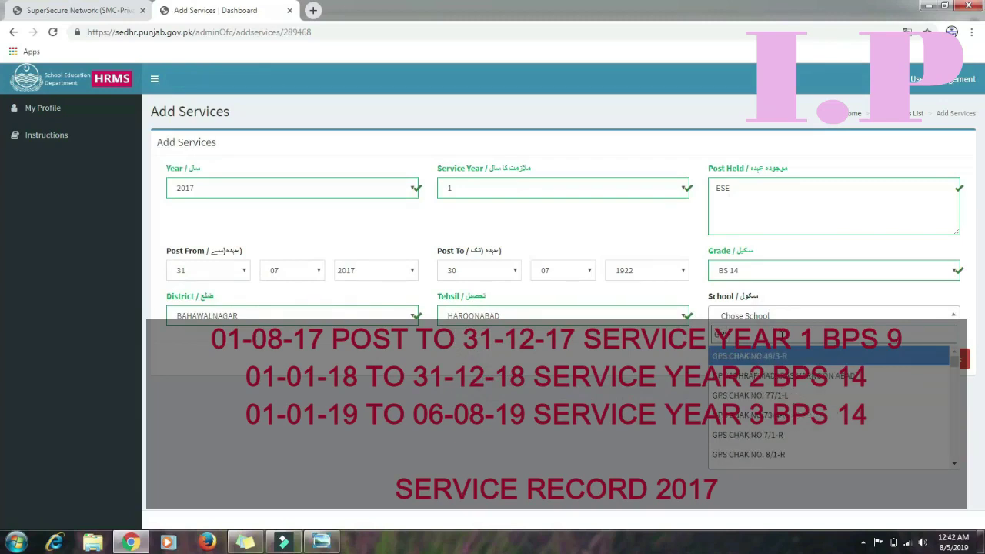
key(BackSpace)
key(Return)
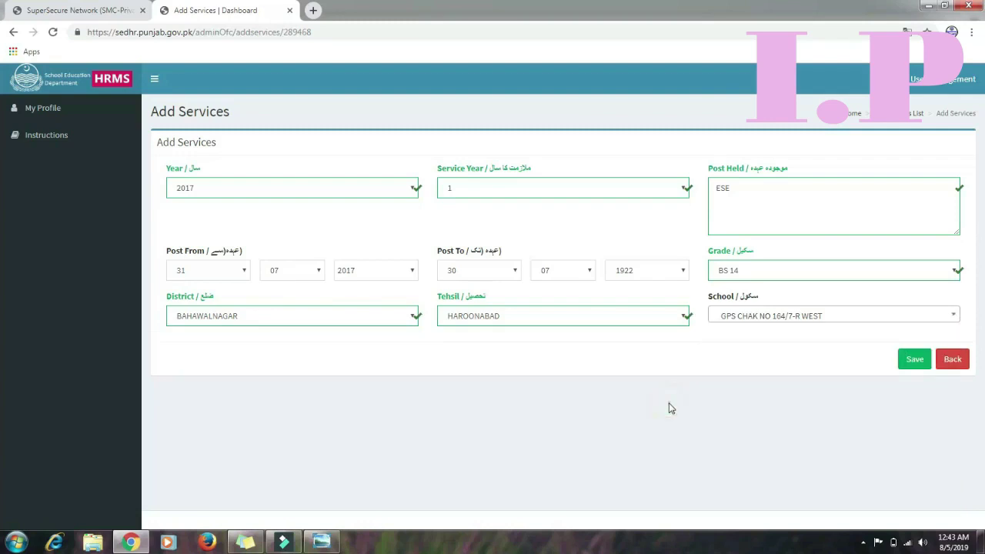
click(913, 361)
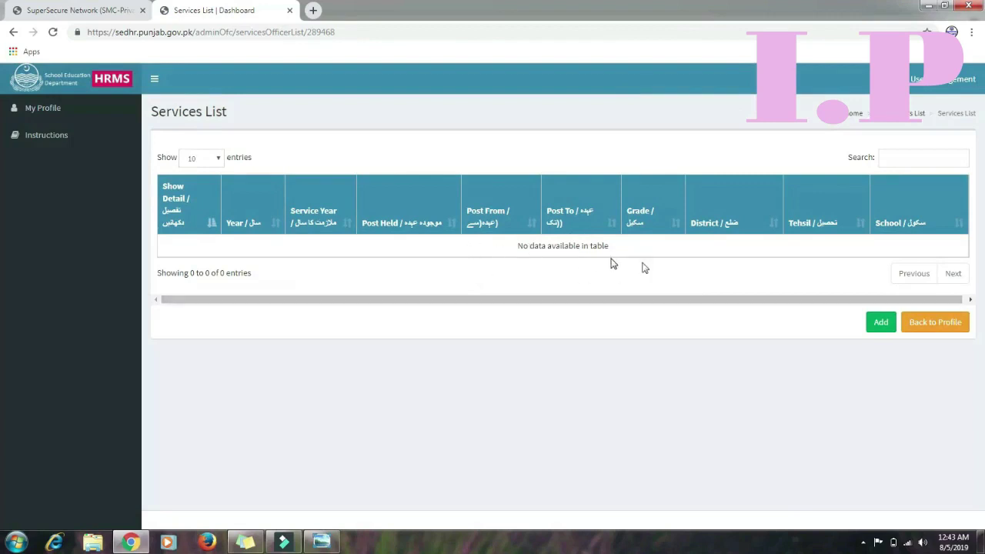
Return to the profile, open the empty Assets List and start a new asset entry
click(941, 330)
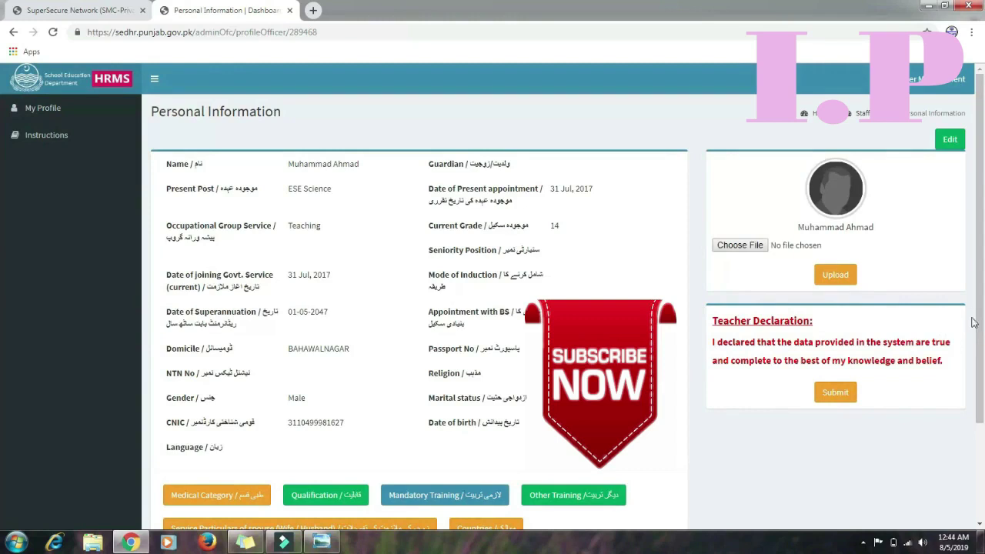
drag(981, 338, 979, 420)
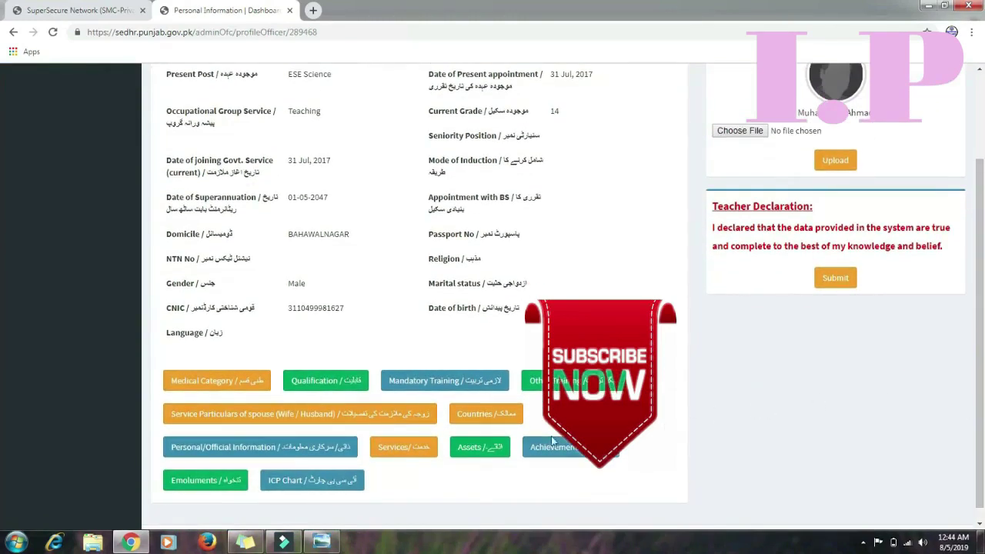
click(478, 448)
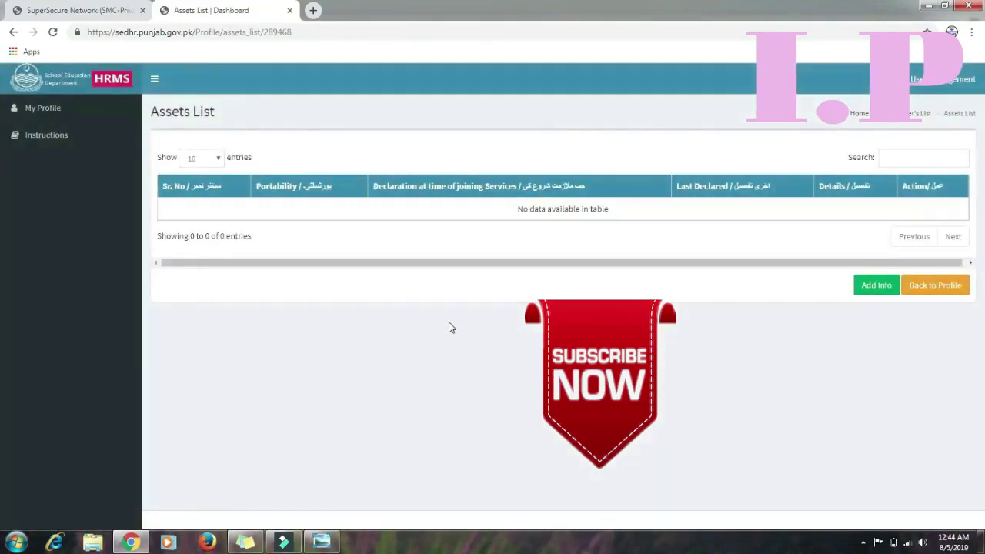
click(872, 291)
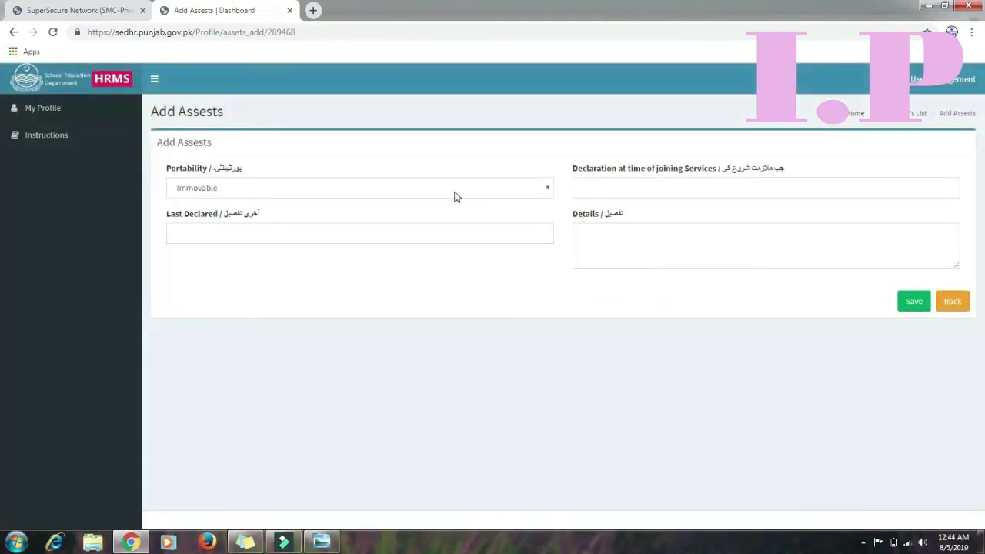
Keep portability Immovable, leave declaration and details empty, and go back without saving
click(551, 190)
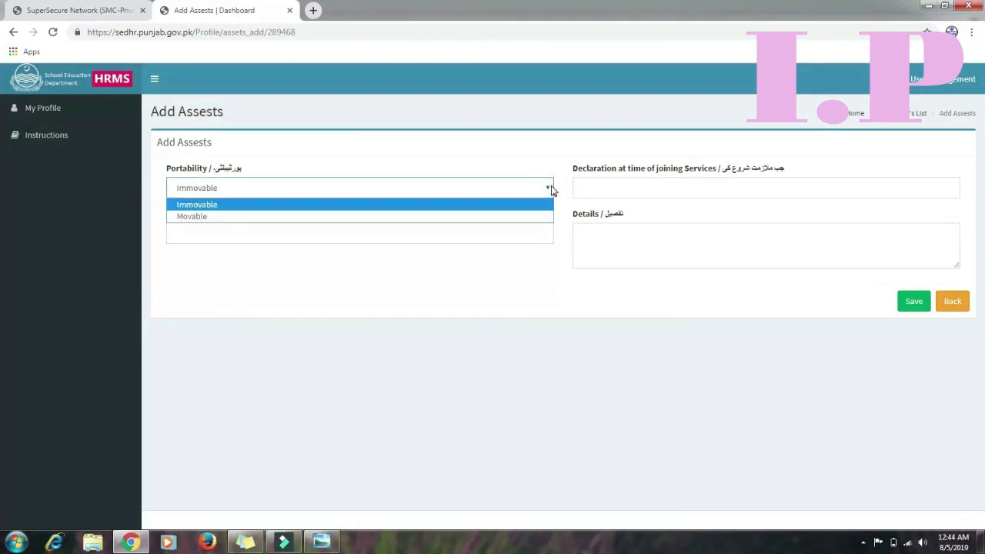
click(414, 292)
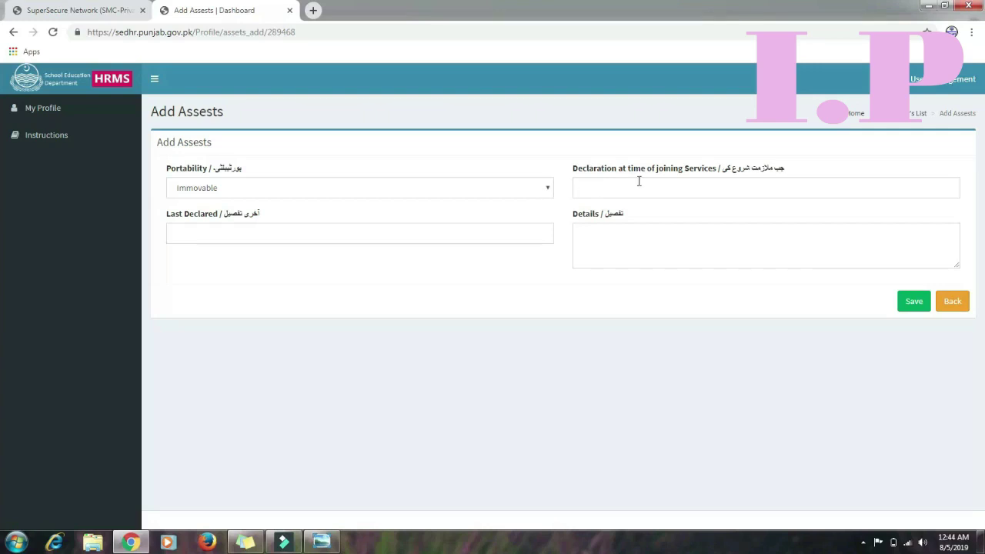
click(662, 185)
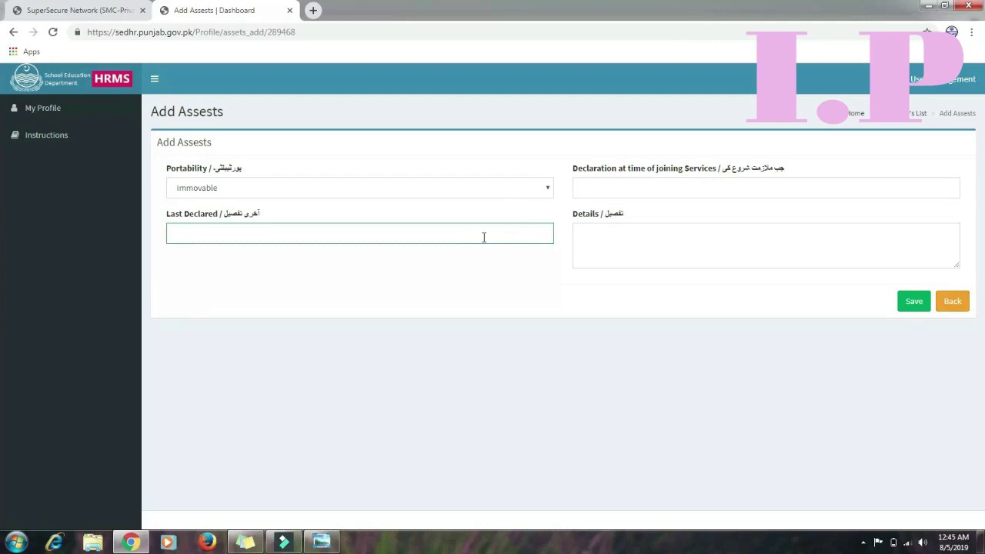
click(656, 233)
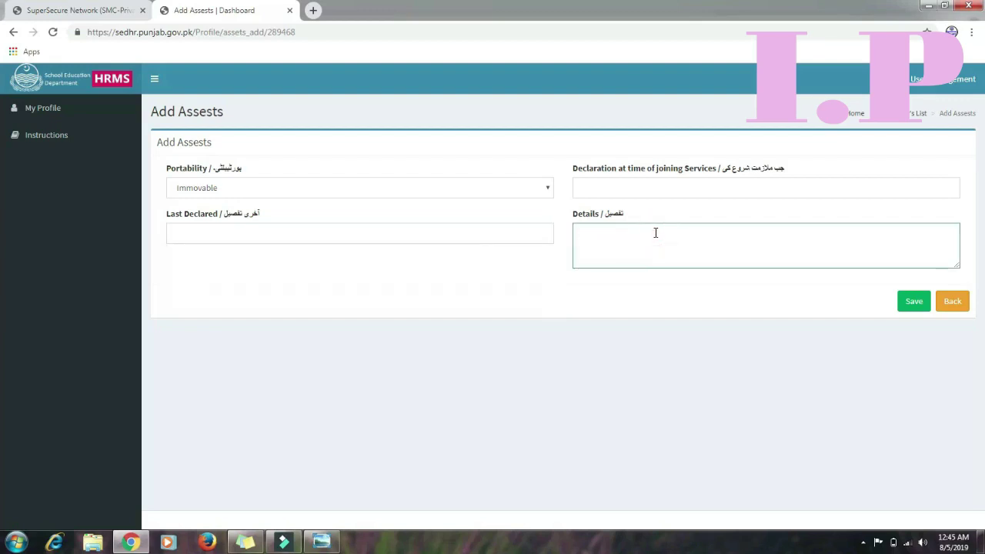
click(617, 299)
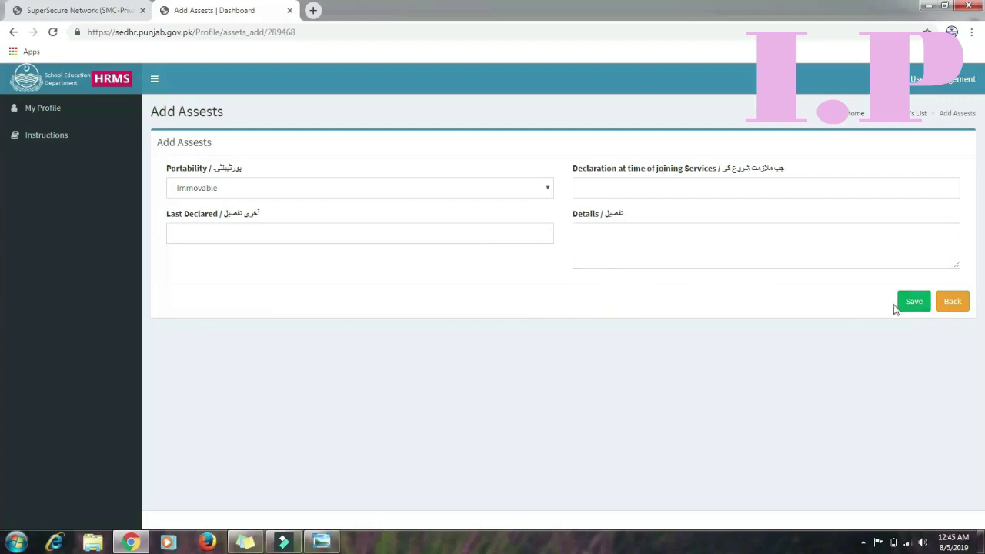
click(953, 302)
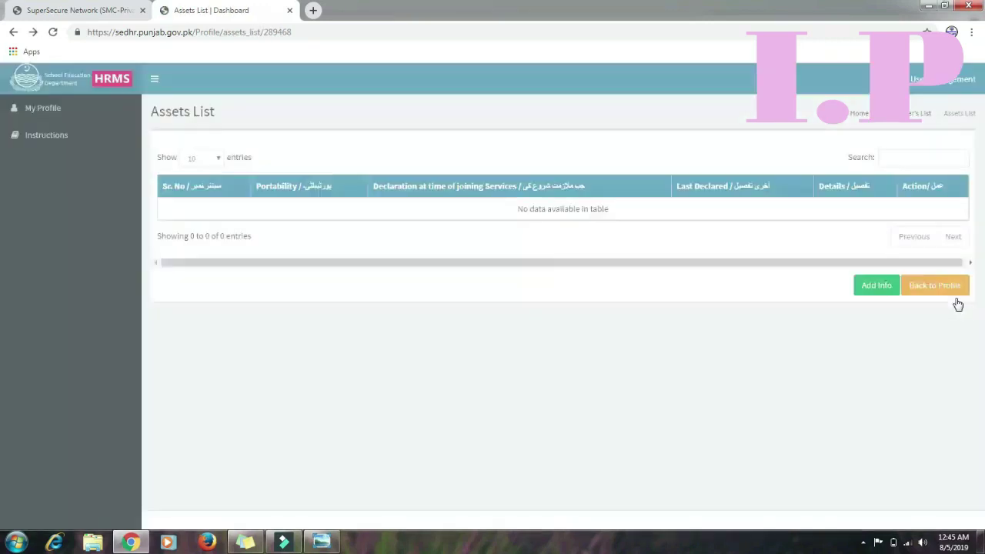
Return to the profile and start a new entry from the Achievements list
click(955, 284)
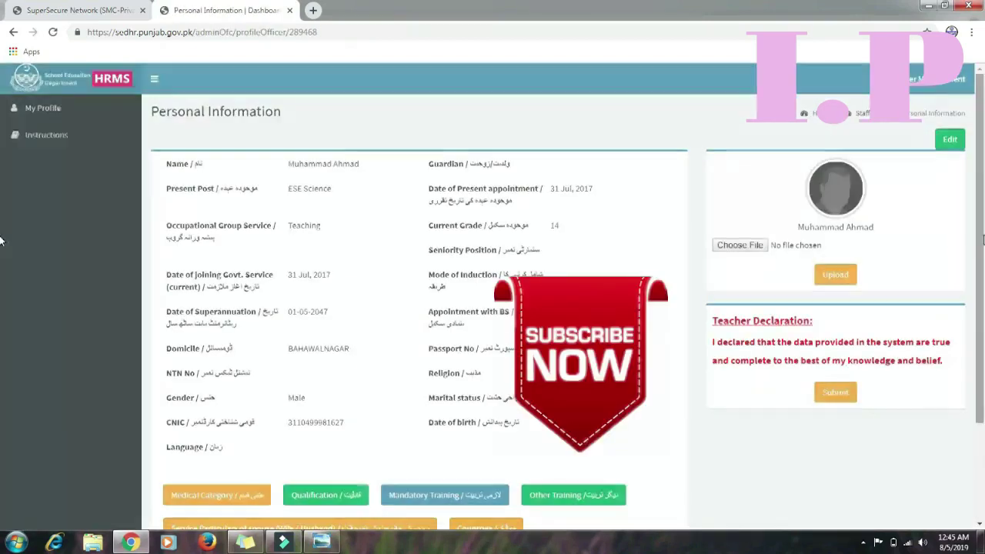
drag(979, 237, 984, 330)
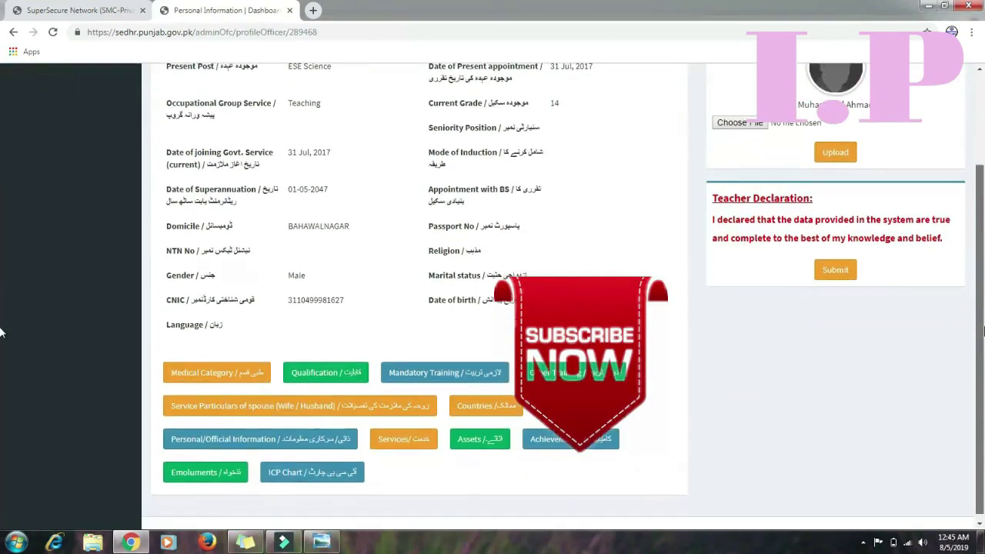
click(574, 446)
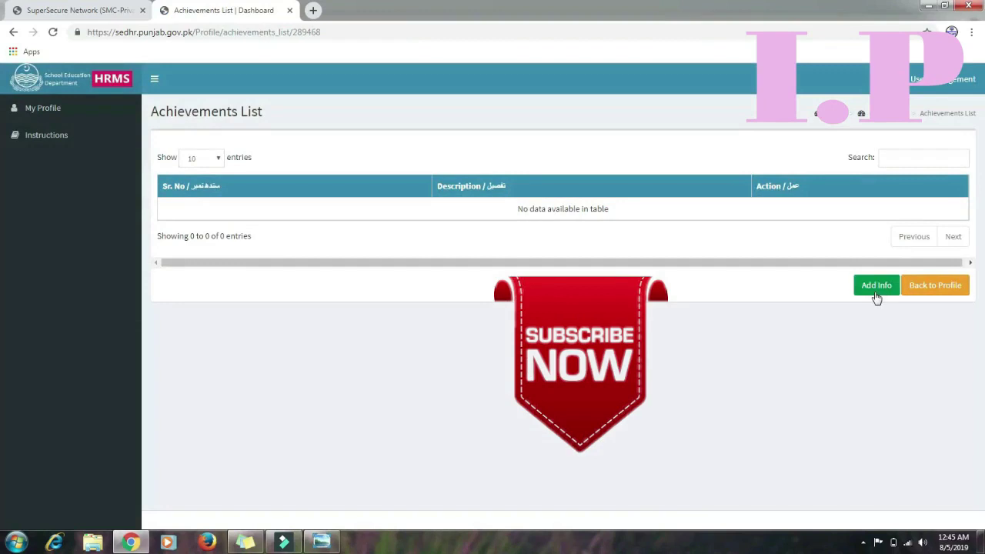
click(877, 296)
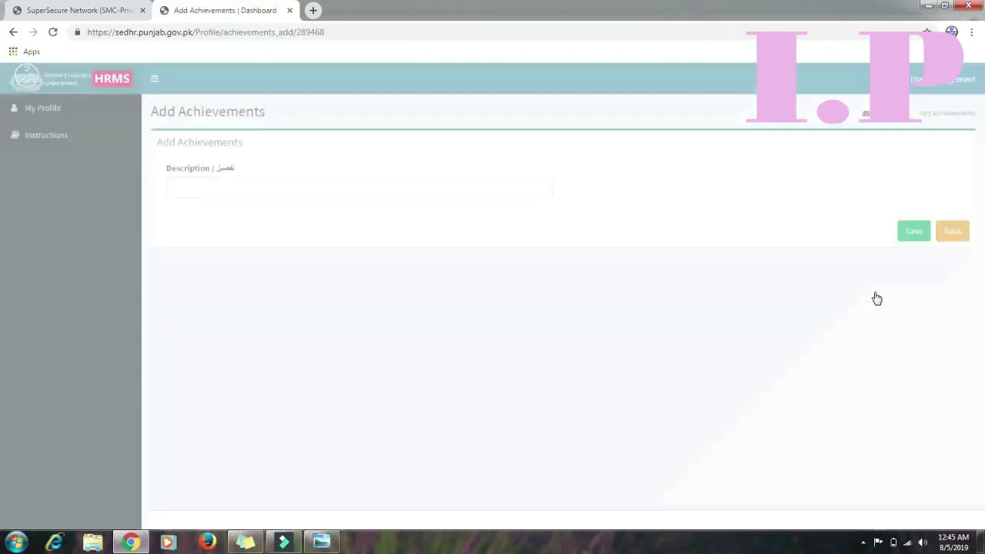
Enter NAAT as the achievement description and save it
click(524, 189)
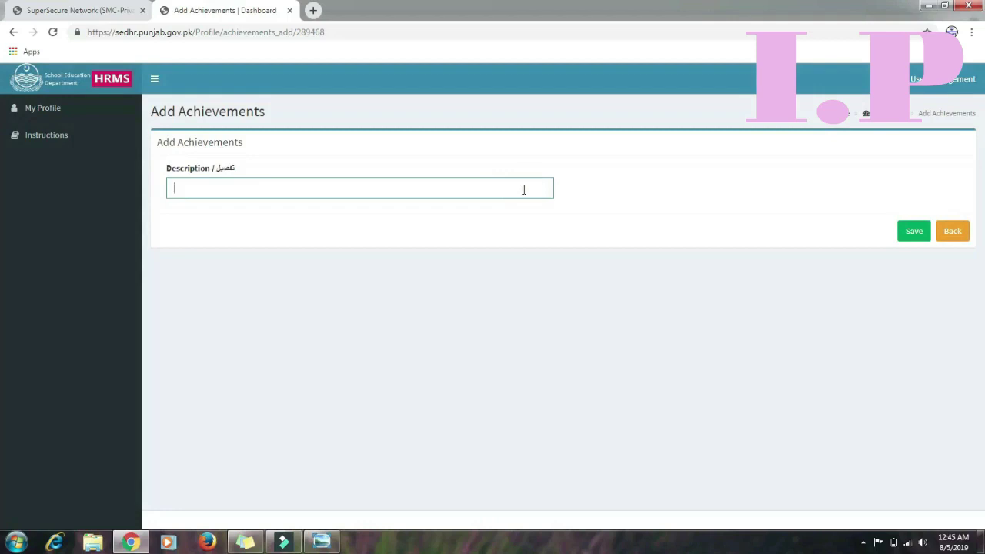
text(N)
text(AAT)
click(914, 235)
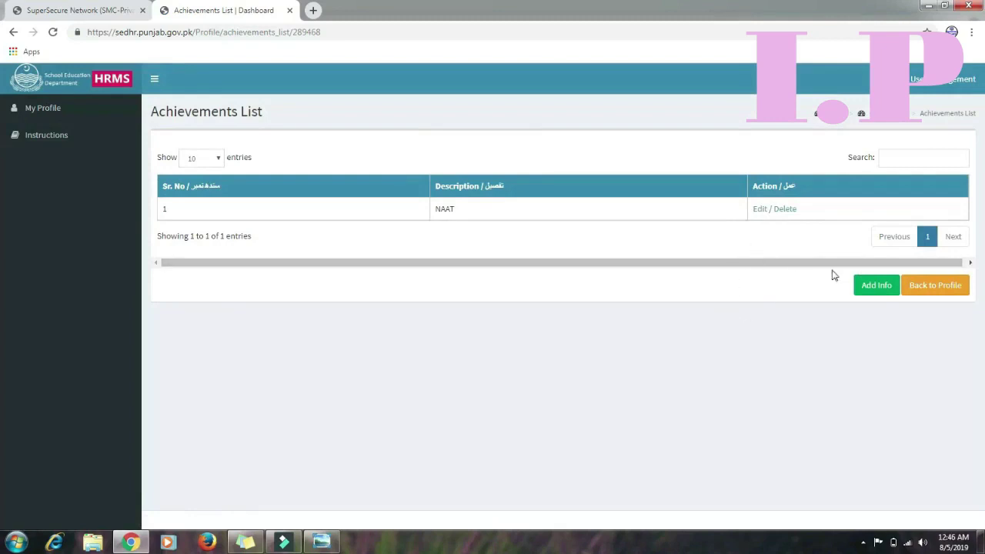
Return to the profile and start a new entry from the Emoluments list
click(934, 286)
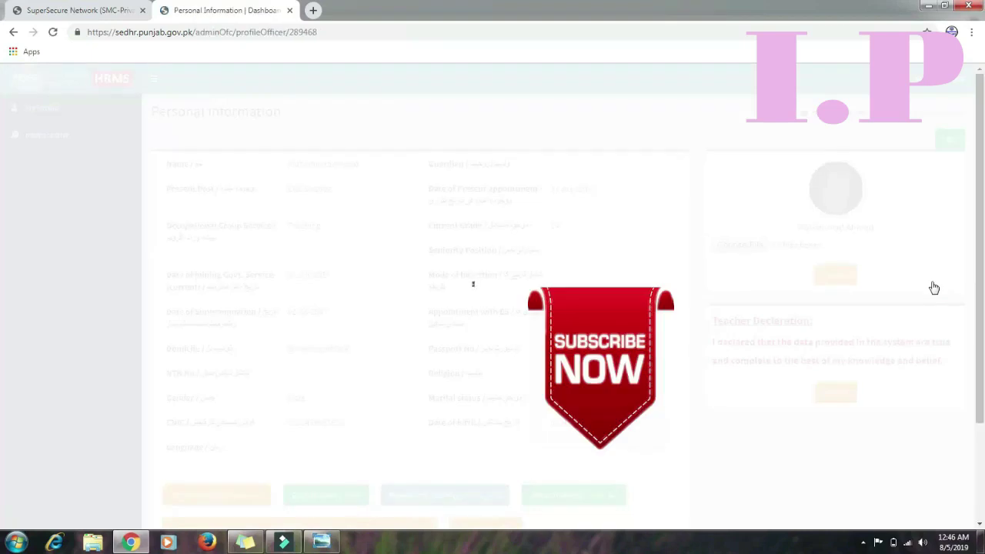
scroll(981, 223, down, 2)
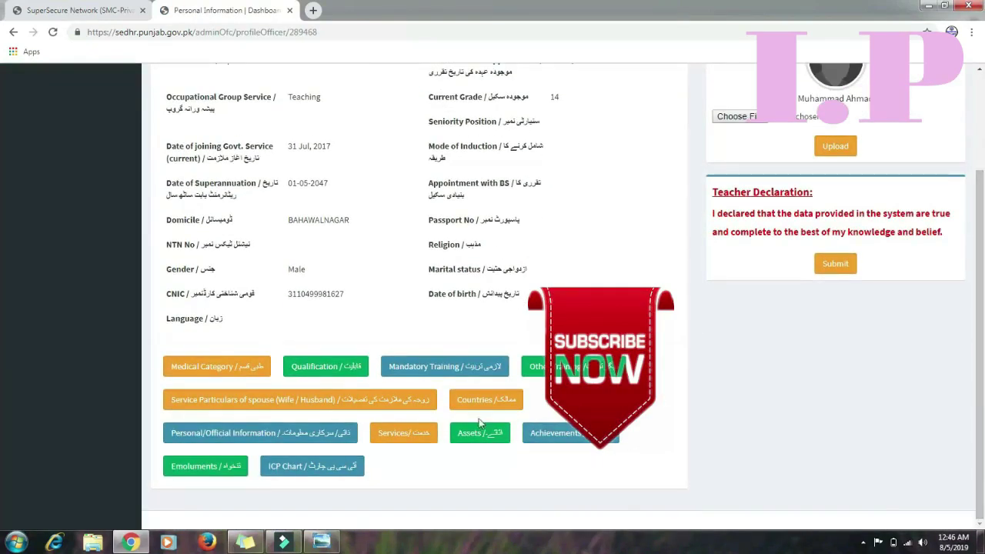
click(225, 476)
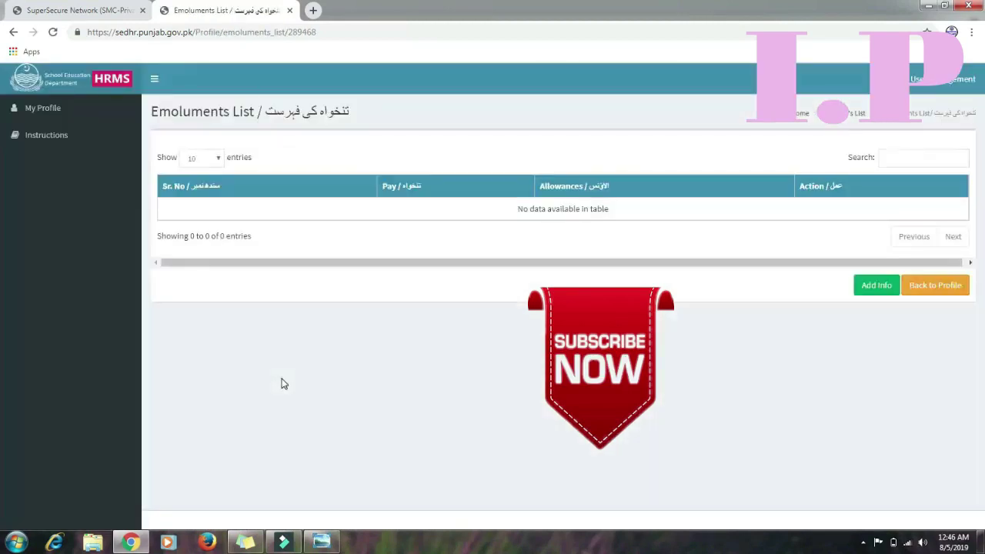
click(879, 292)
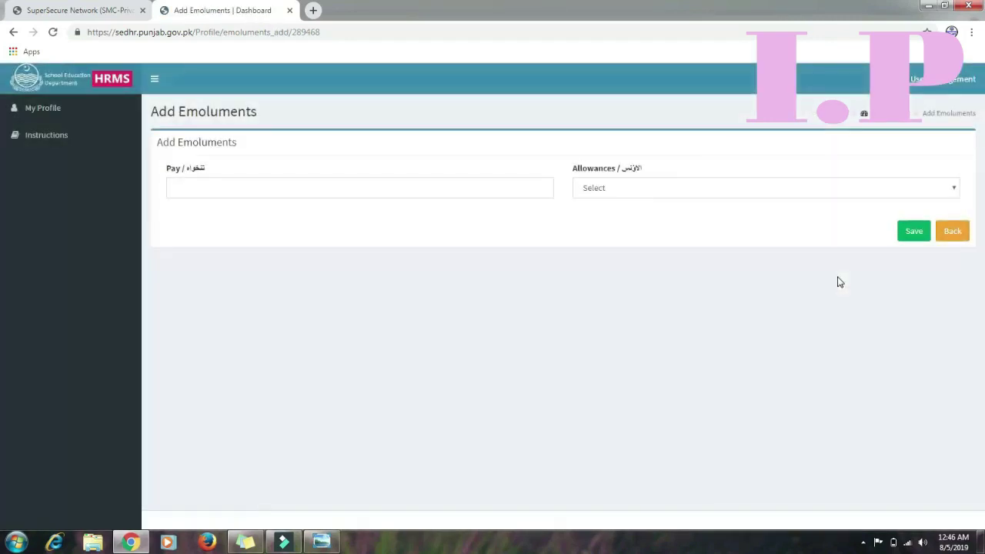
Save a Basic Pay emolument of 17000, then begin another emolument entry
click(523, 192)
click(523, 187)
double_click(474, 186)
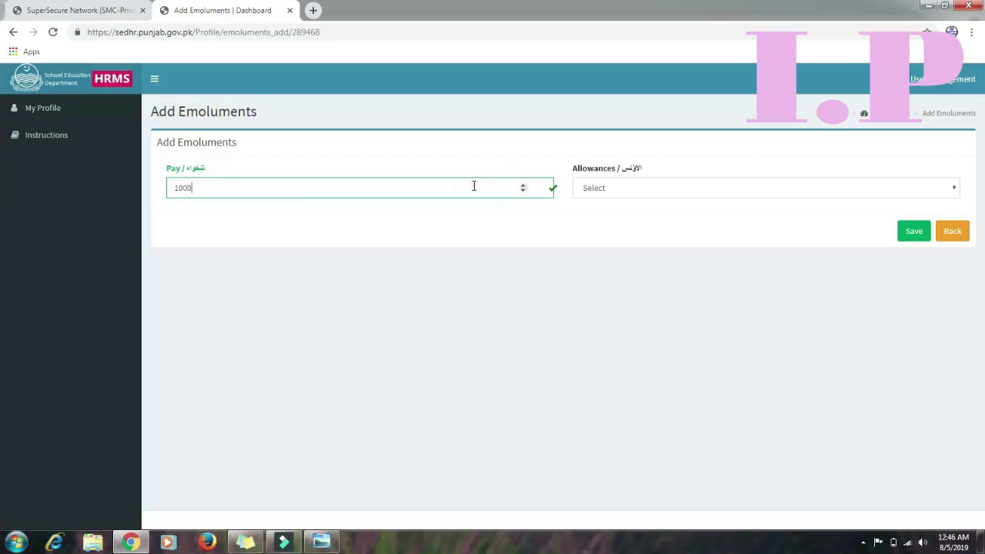
key(BackSpace)
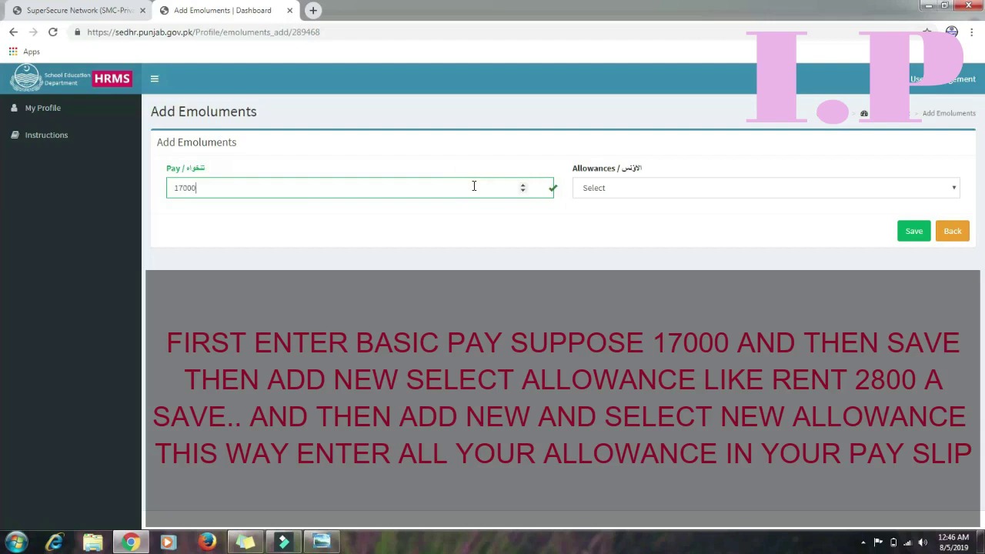
click(680, 190)
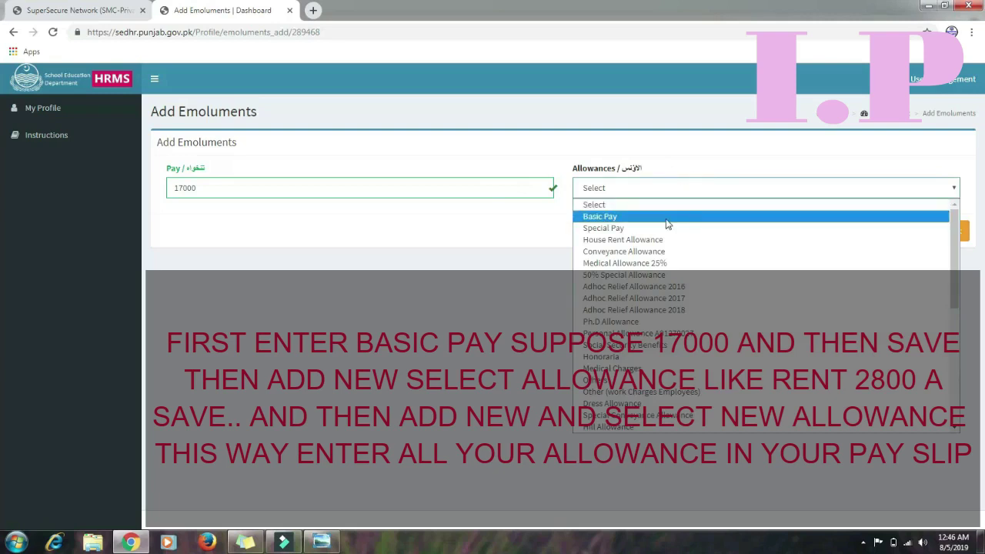
click(668, 218)
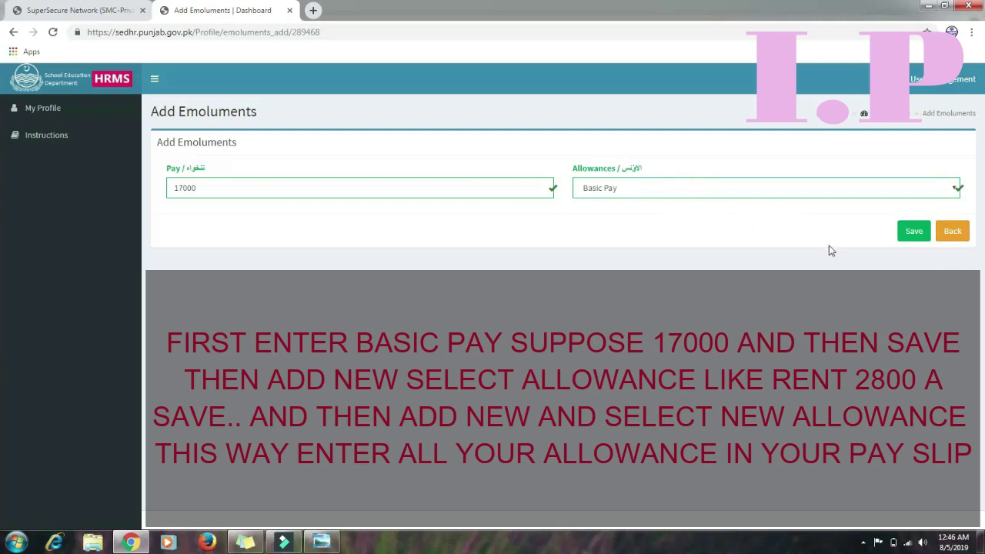
click(903, 235)
click(913, 231)
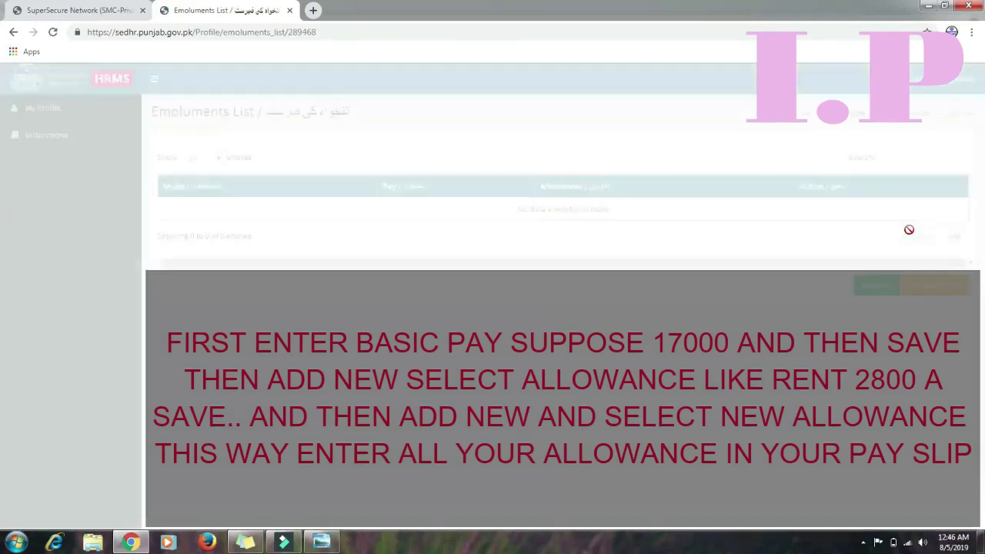
click(872, 286)
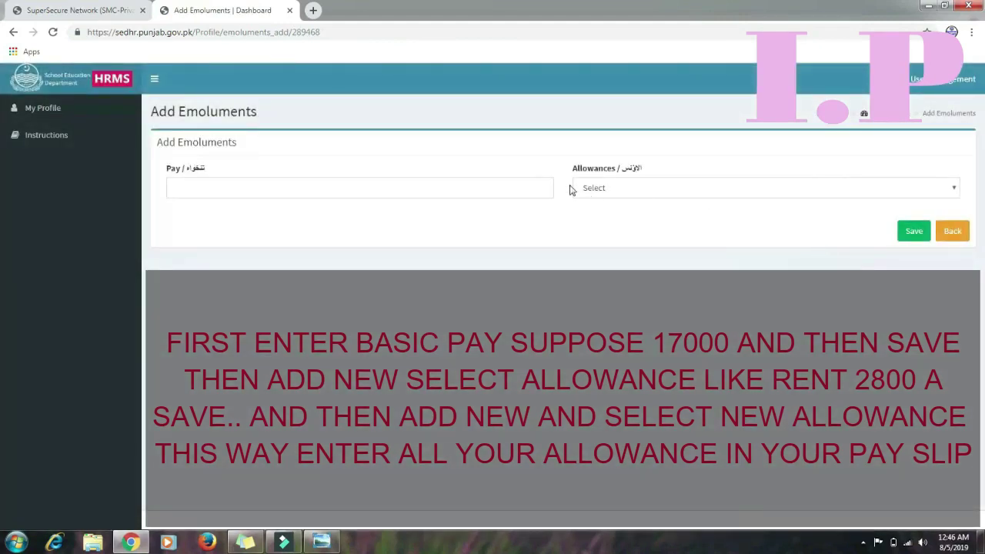
click(510, 186)
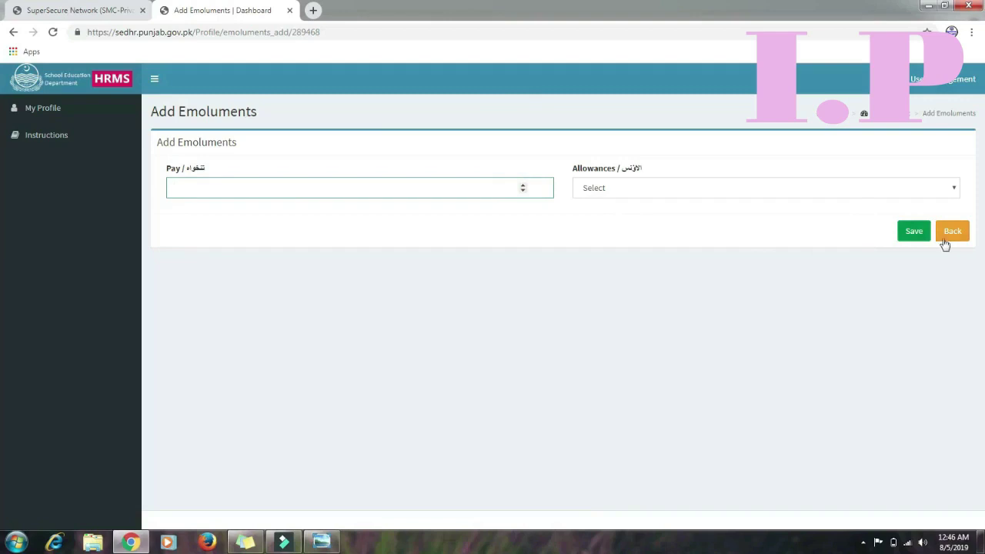
Leave the emoluments form and return to the teacher's profile page
click(953, 235)
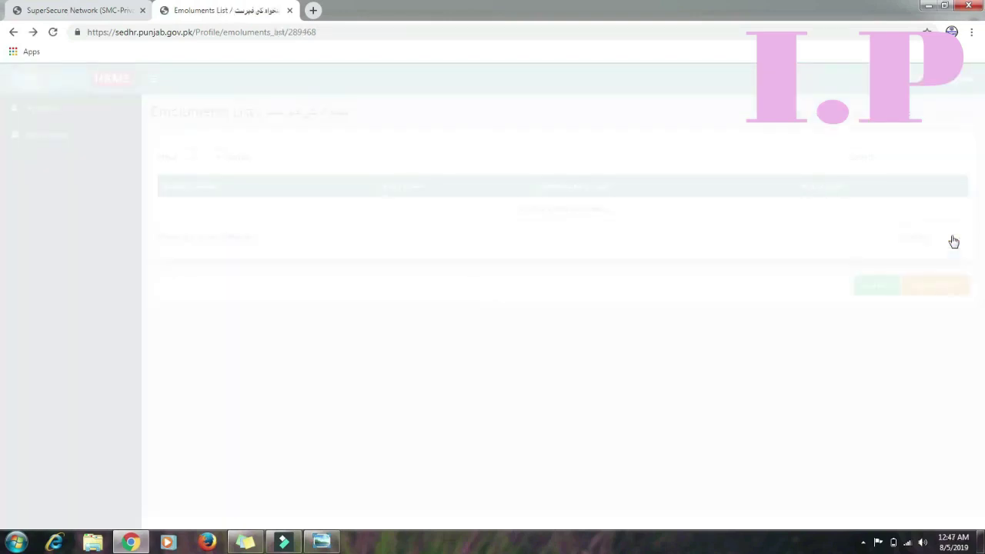
click(942, 284)
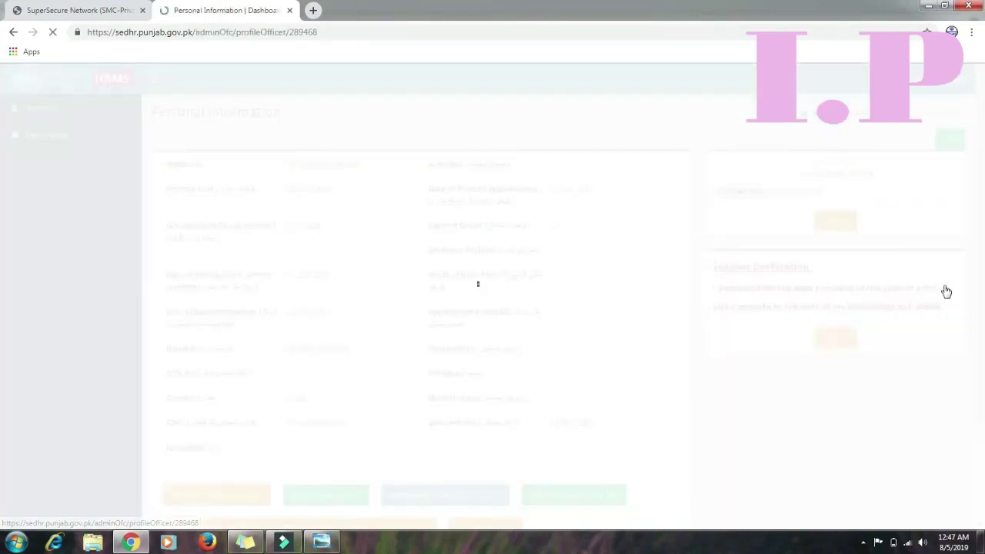
scroll(0, 322, down, 3)
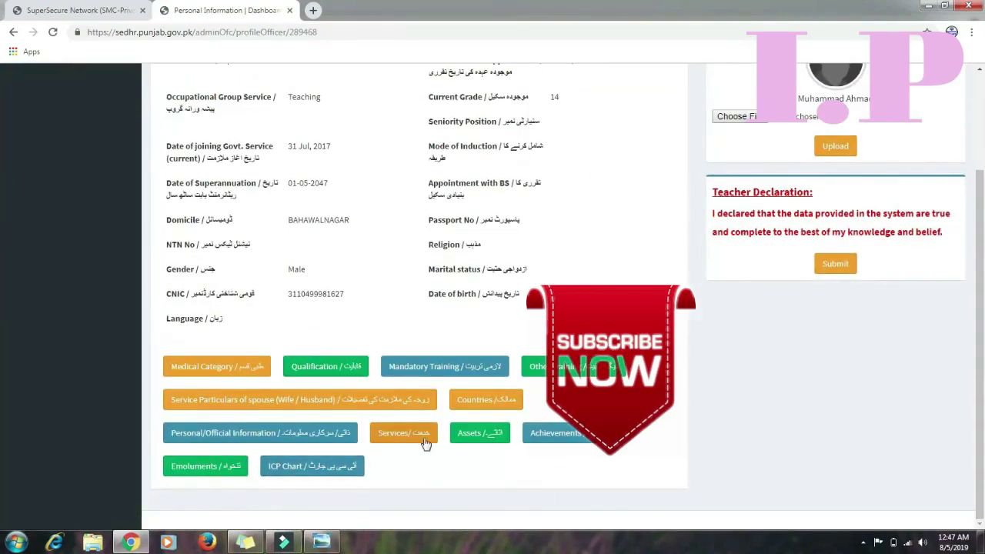
drag(982, 220, 983, 256)
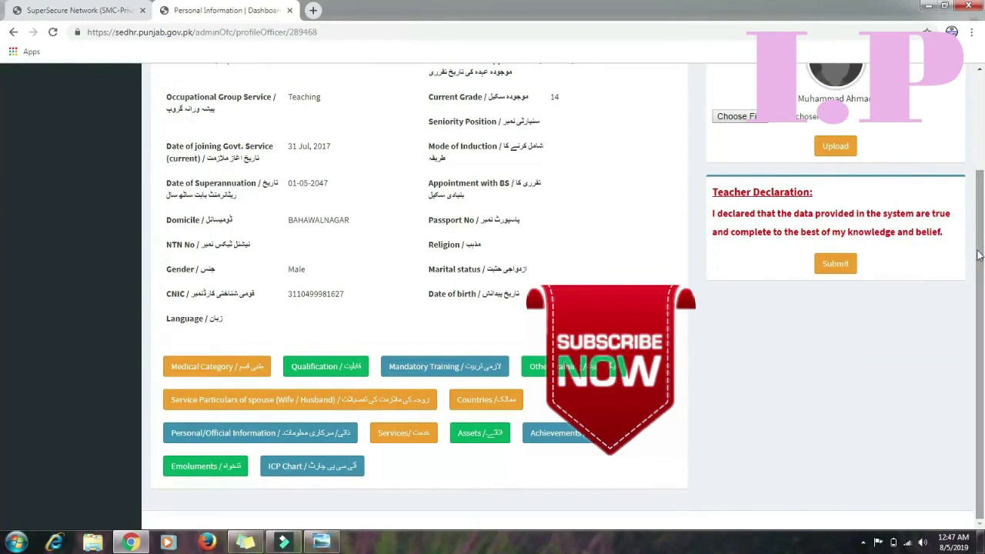
Review the ICP Chart's empty Emoluments and Assets sections, then return to Personal Information
click(328, 468)
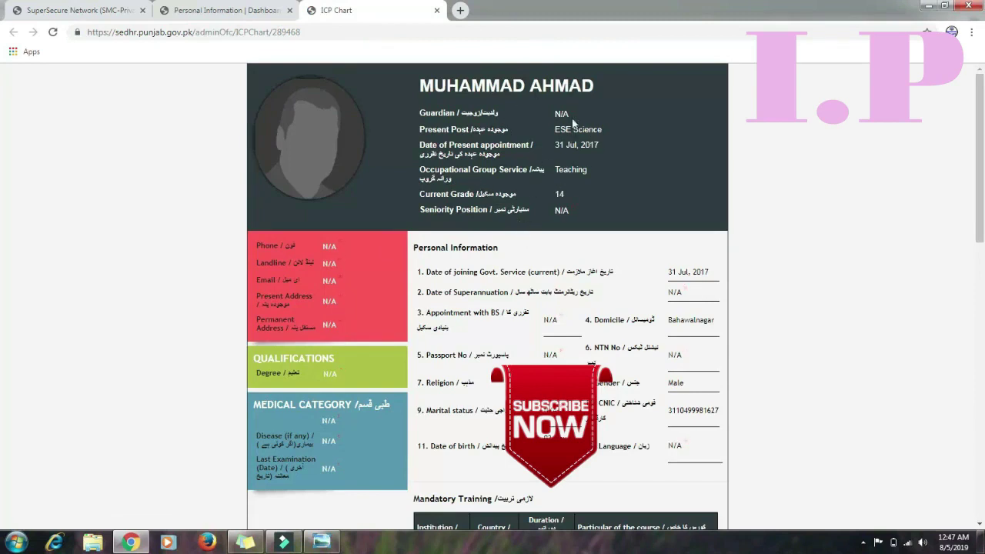
drag(981, 107, 983, 271)
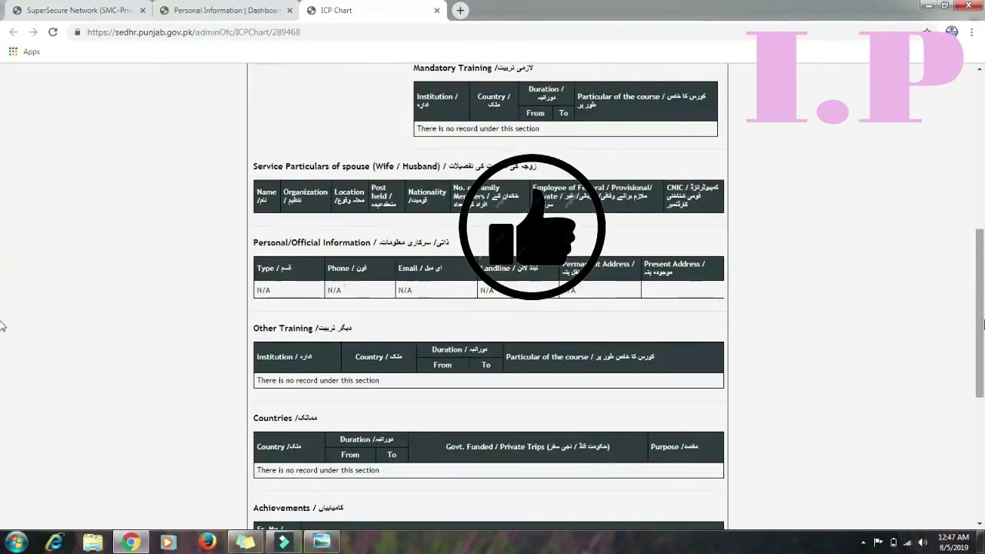
drag(980, 318, 984, 407)
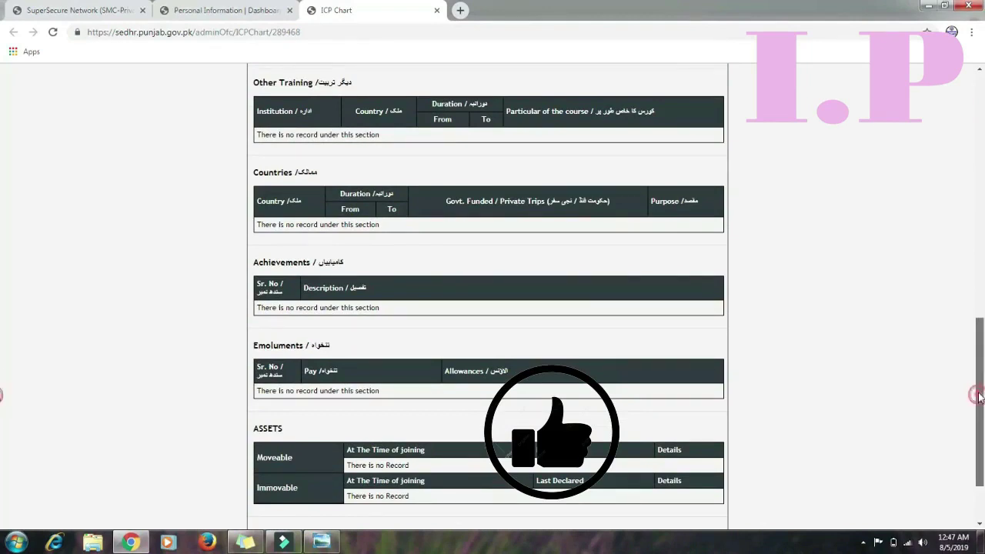
drag(980, 399, 984, 216)
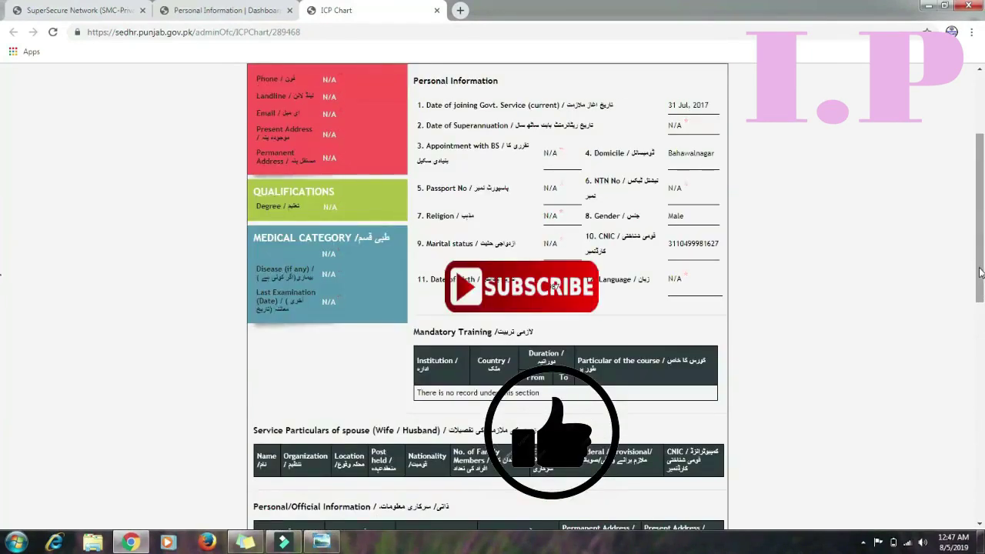
drag(981, 271, 980, 210)
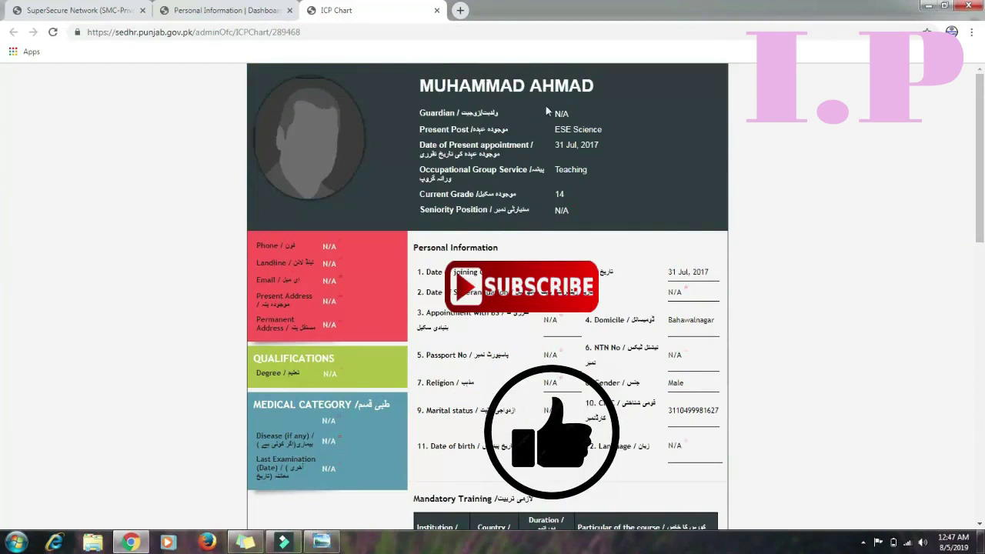
click(252, 11)
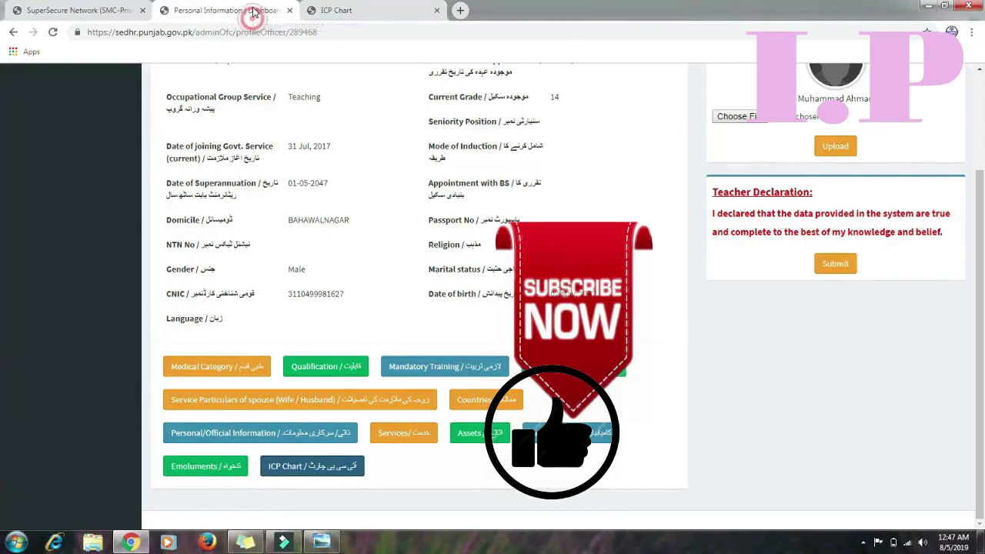